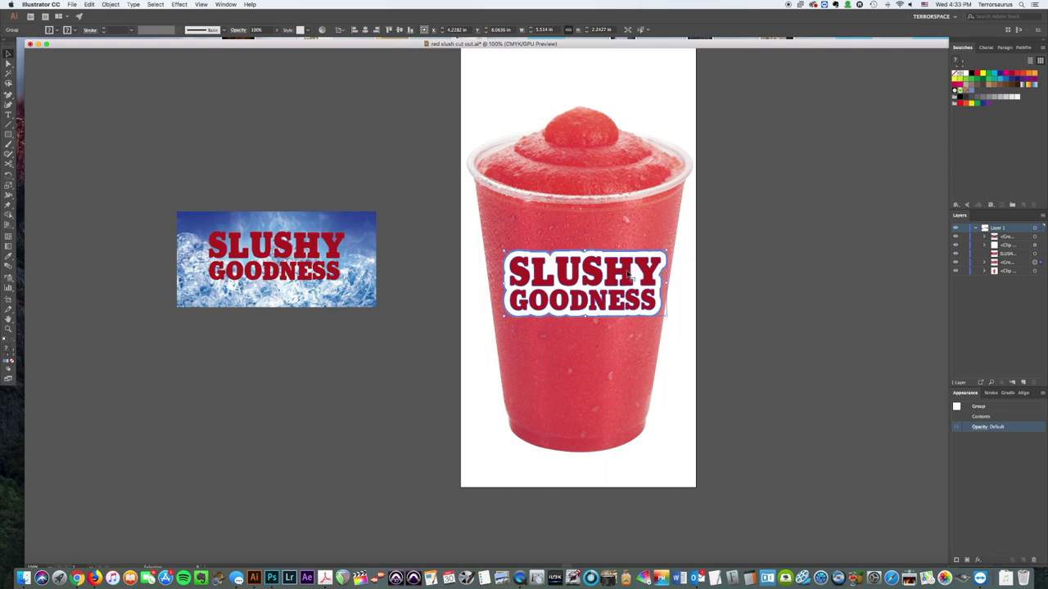
Apply an Arch warp with a horizontal bend of -21% to the SLUSHY GOODNESS label on the cup
left_click(977, 561)
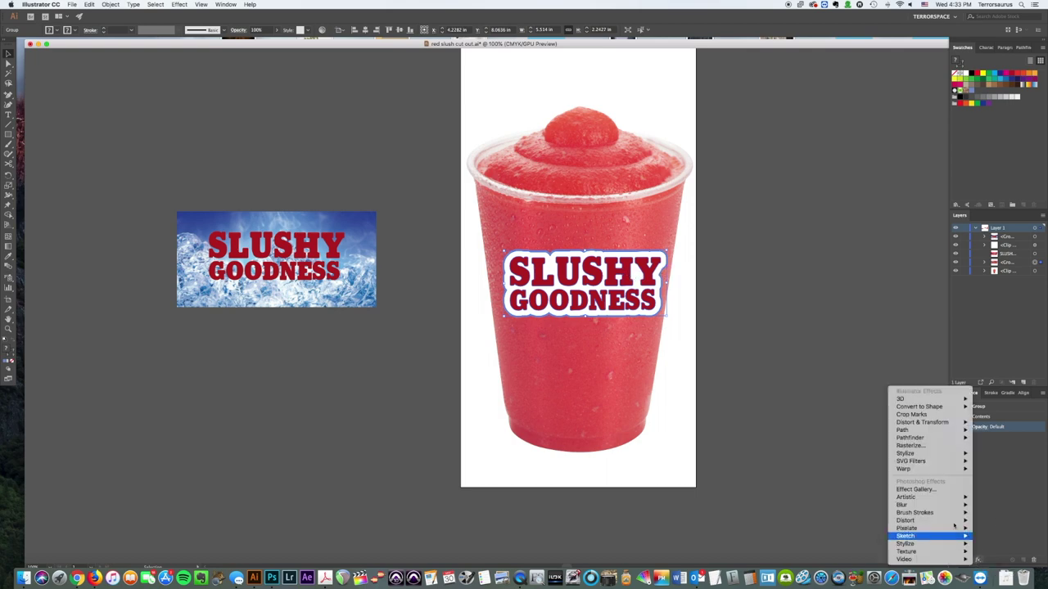
mouse_move(913, 469)
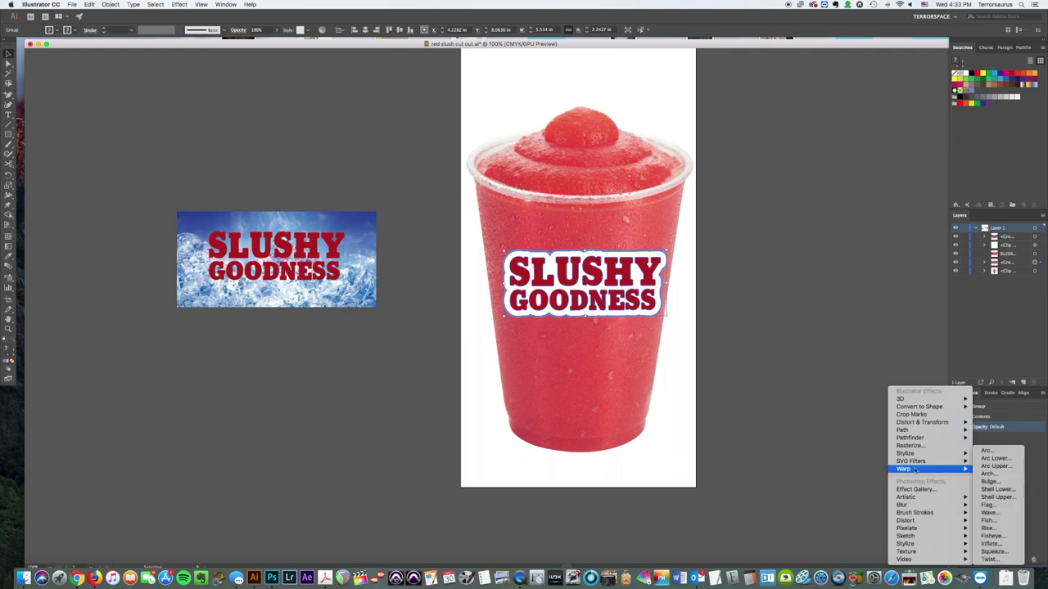
left_click(998, 475)
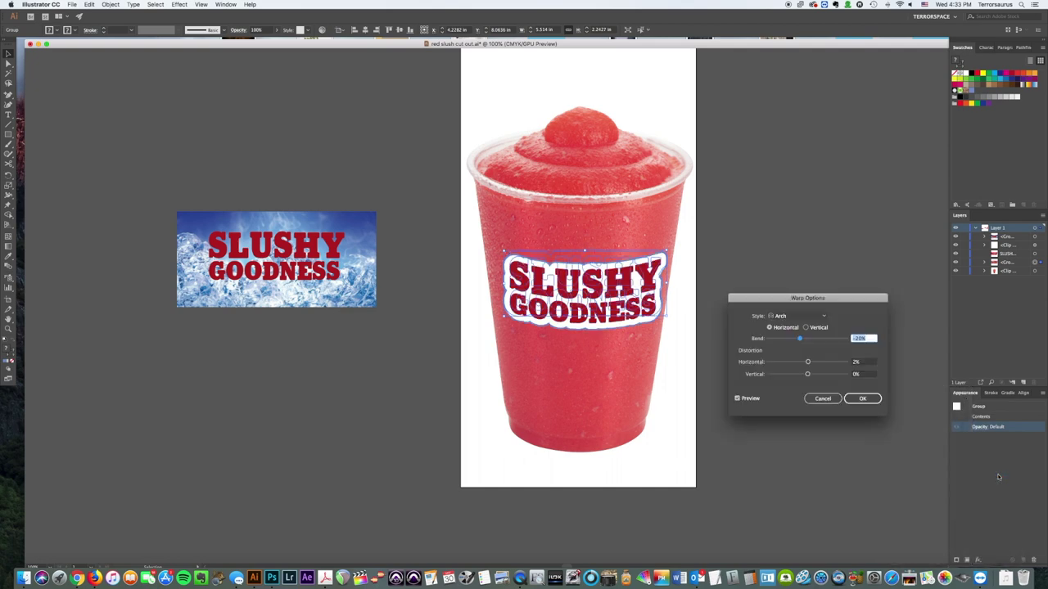
left_click(737, 398)
left_click(738, 399)
left_click_drag(799, 339, 799, 339)
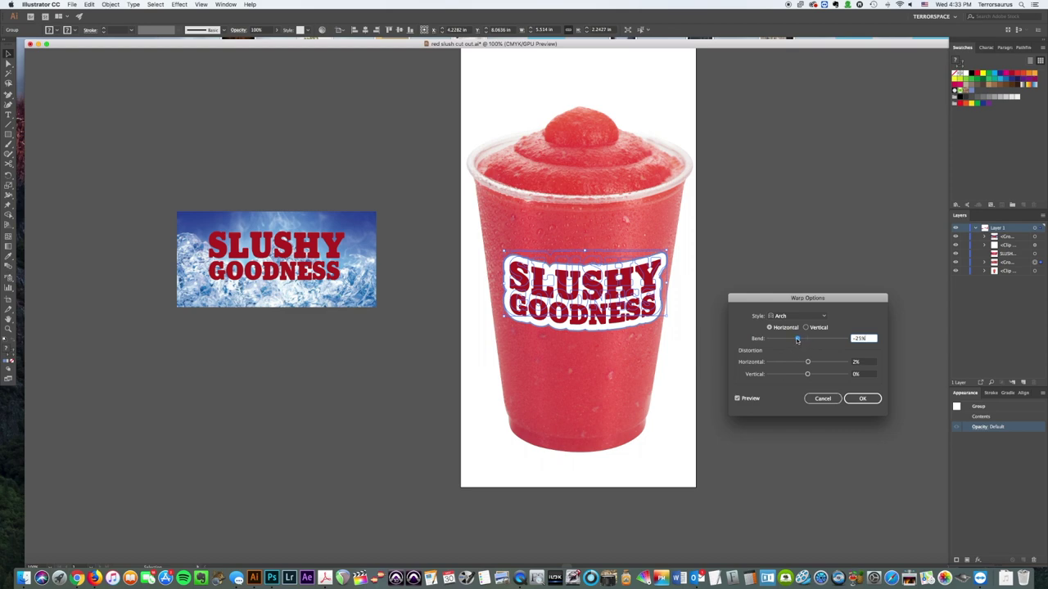
left_click_drag(798, 339, 799, 339)
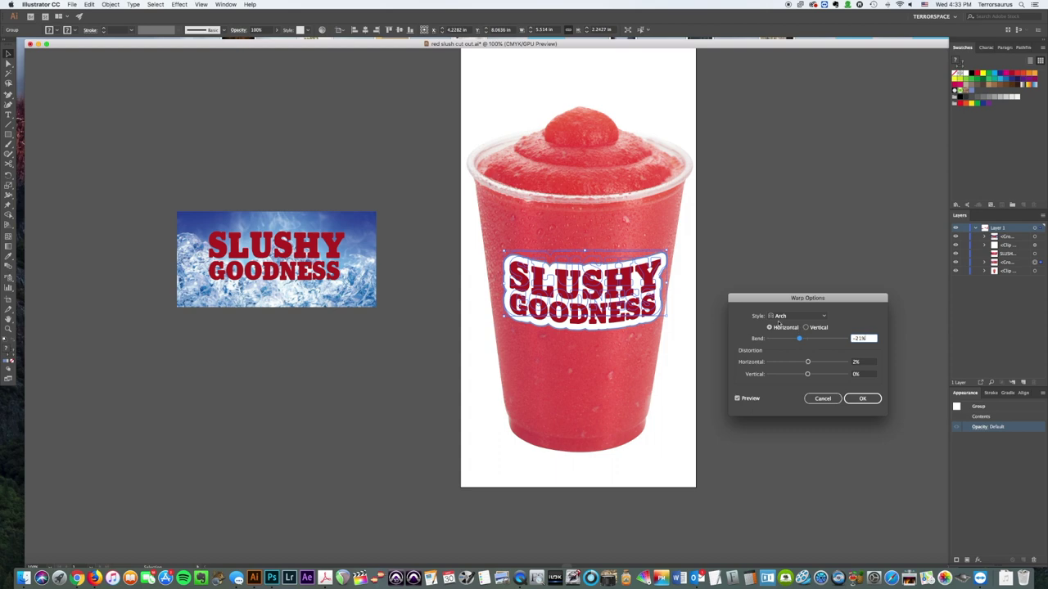
left_click(858, 399)
Shift the warped label slightly up on the cup and fine-tune its size and rotation
left_click_drag(624, 297, 626, 291)
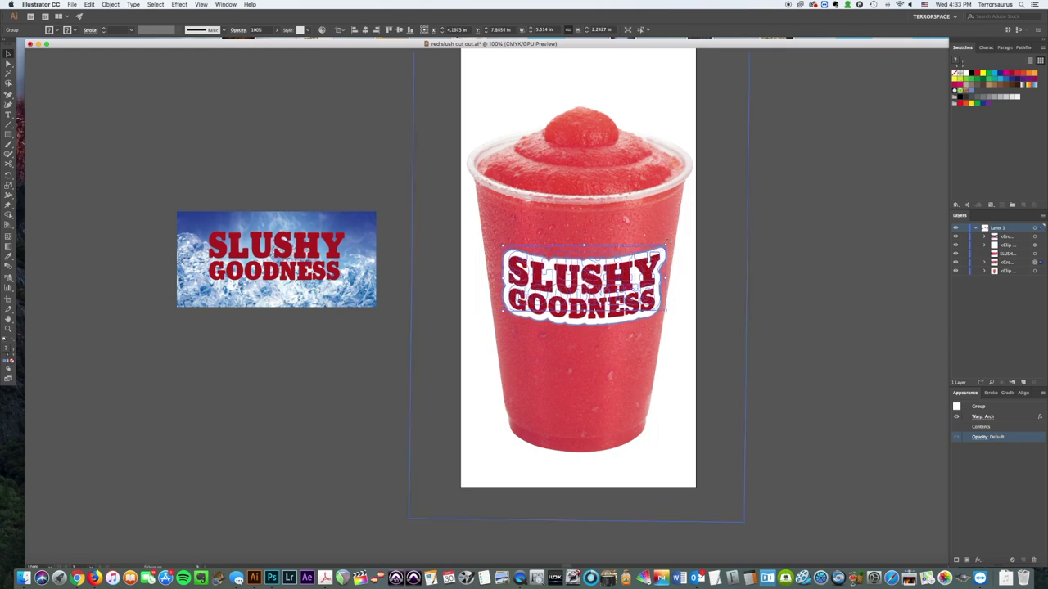
mouse_move(665, 245)
left_mouse_down()
mouse_move(690, 243)
mouse_move(669, 244)
left_mouse_up()
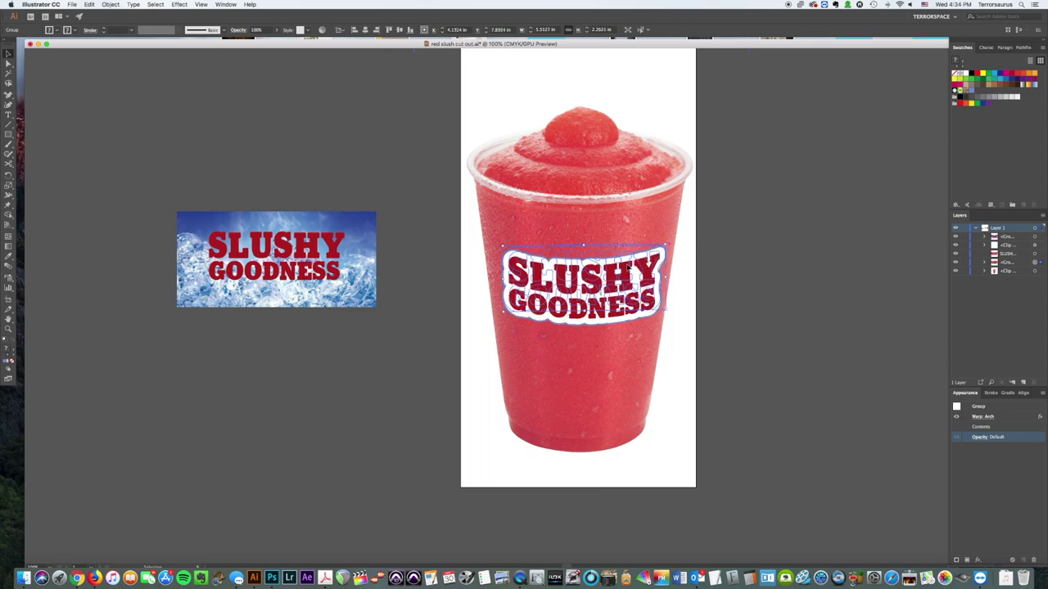
left_click(788, 281)
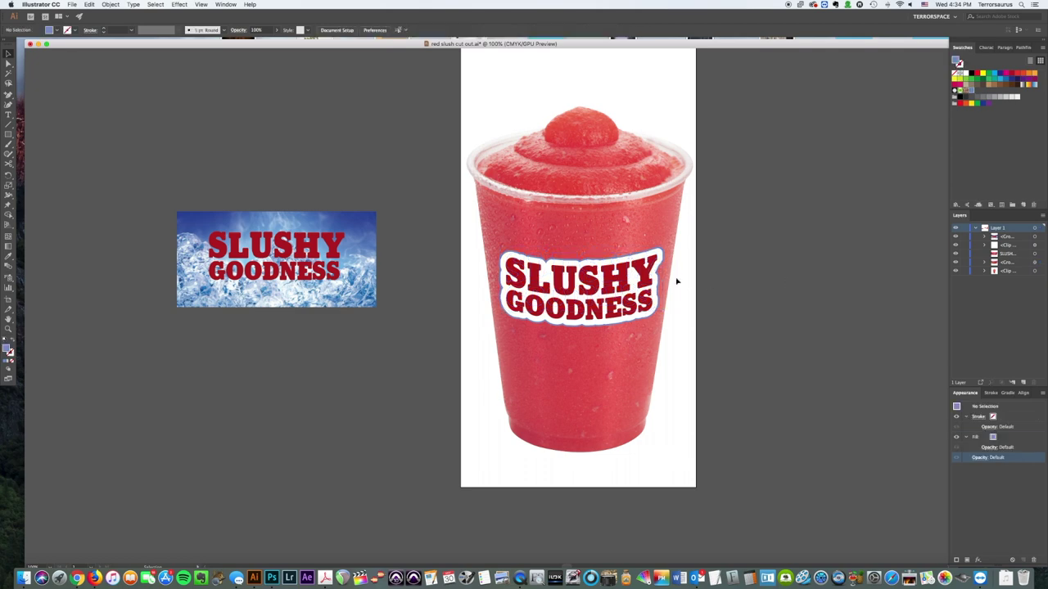
left_click(650, 274)
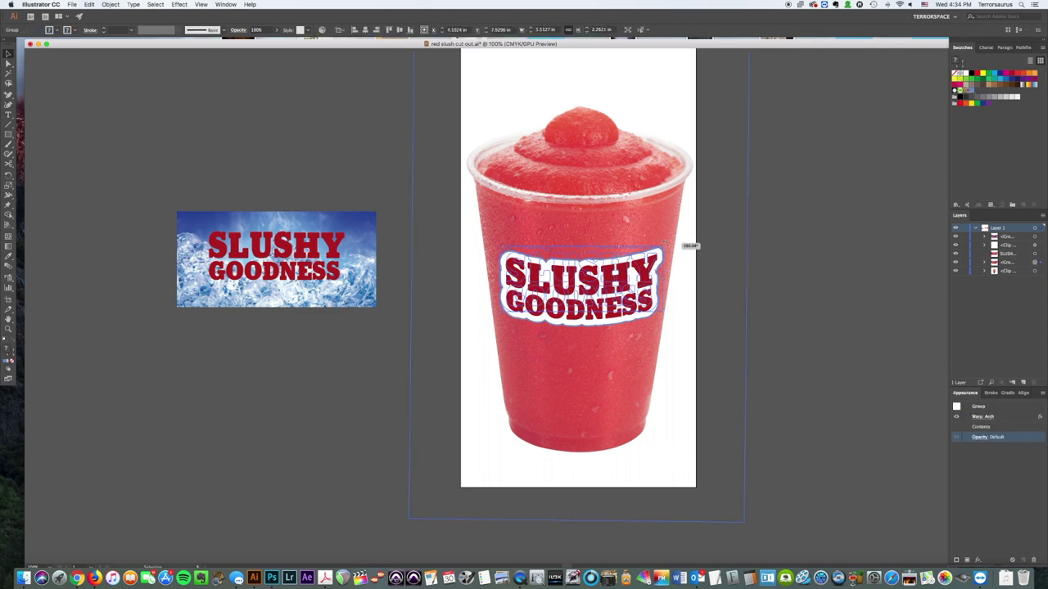
left_click(818, 270)
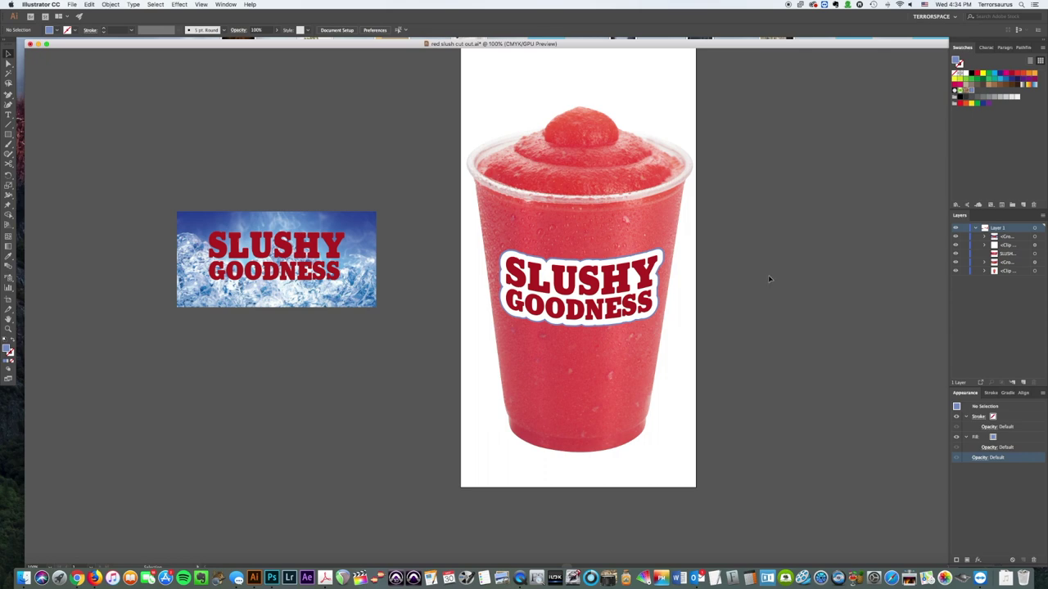
Add an Inner Glow to the cup label using Color Burn mode, 50% opacity, 0.6 in blur and Edge
left_click(616, 281)
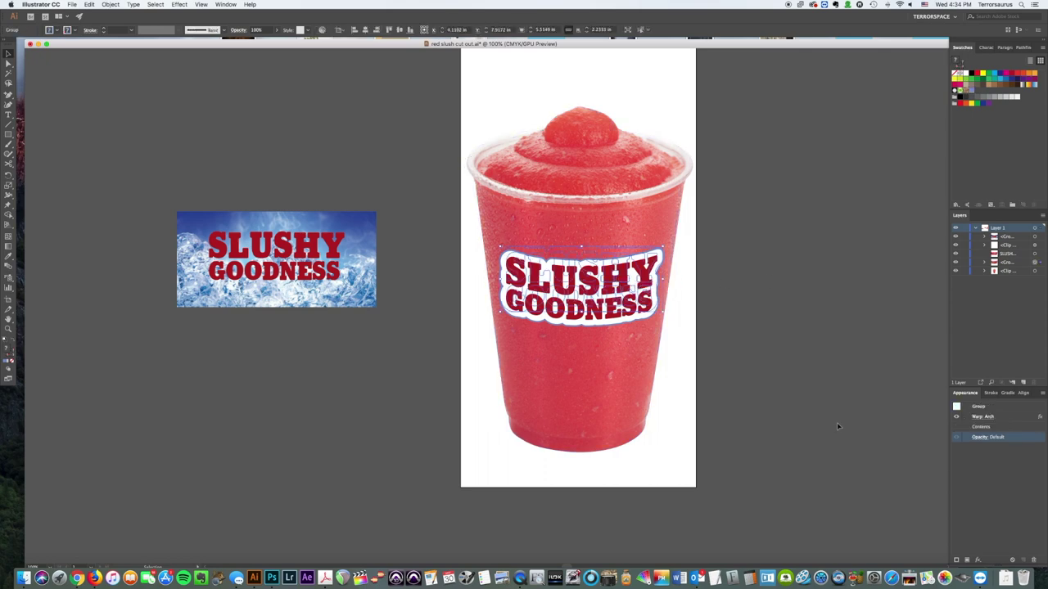
left_click(977, 560)
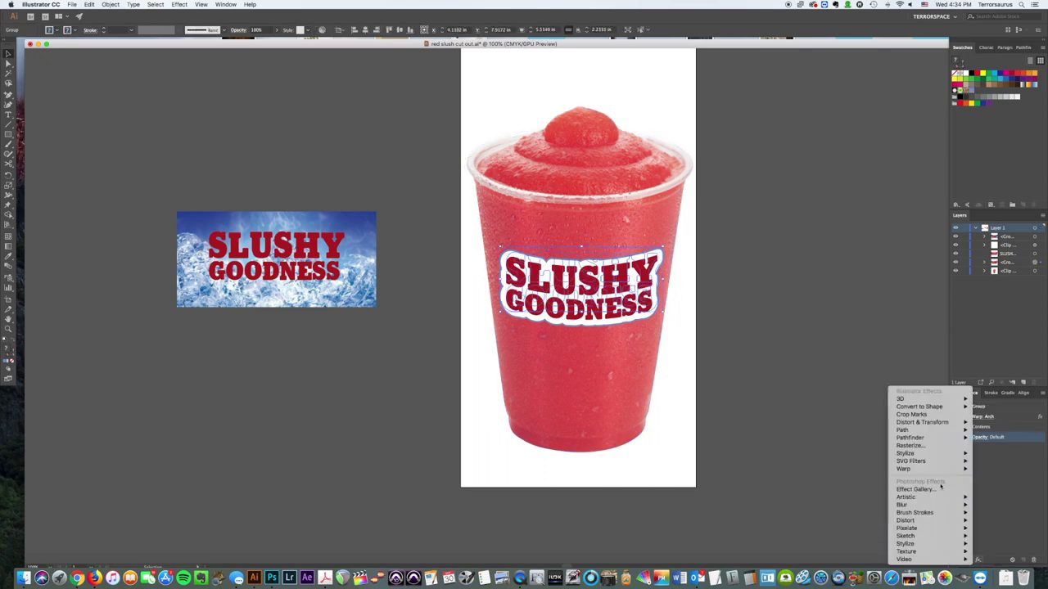
mouse_move(930, 455)
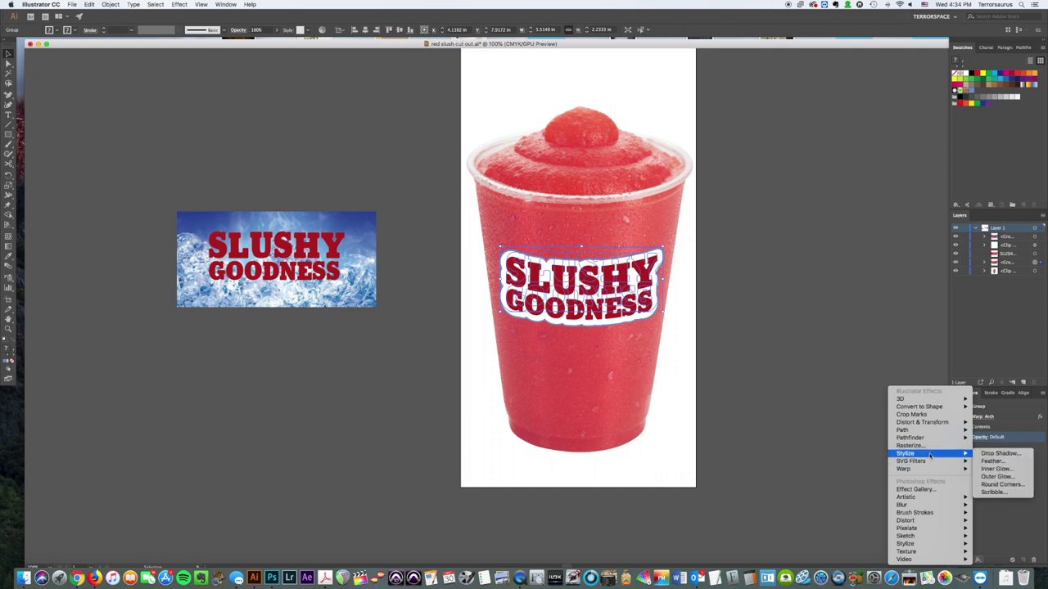
left_click(994, 469)
left_click_drag(643, 267, 823, 247)
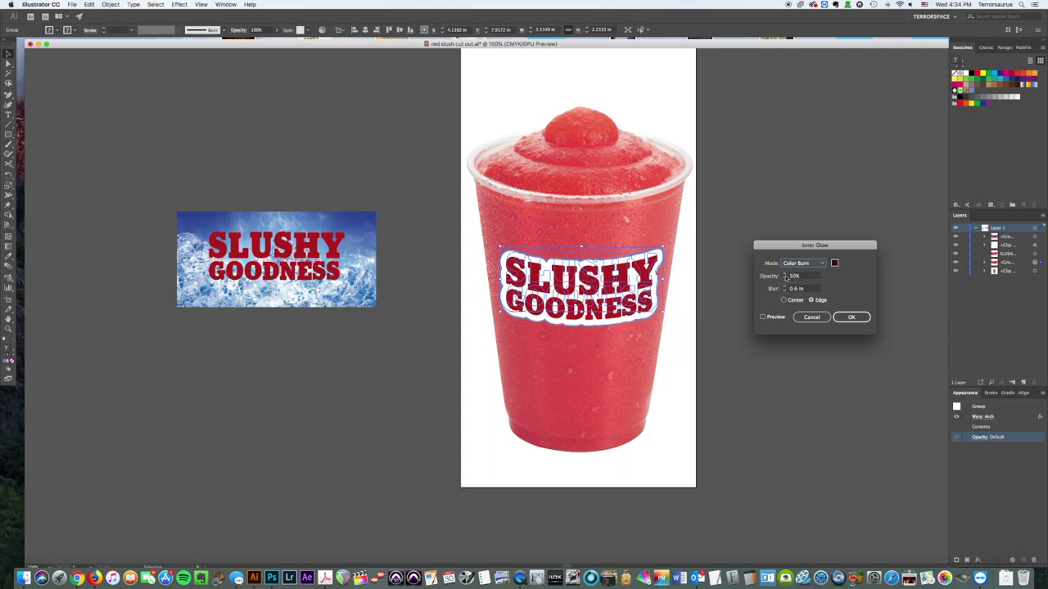
left_click(821, 264)
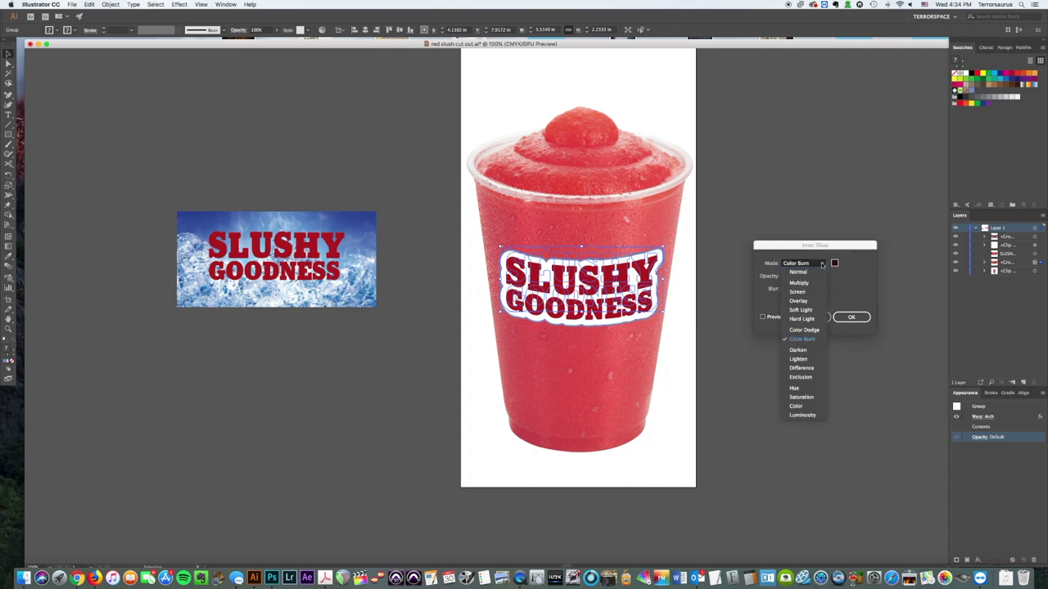
left_click(812, 339)
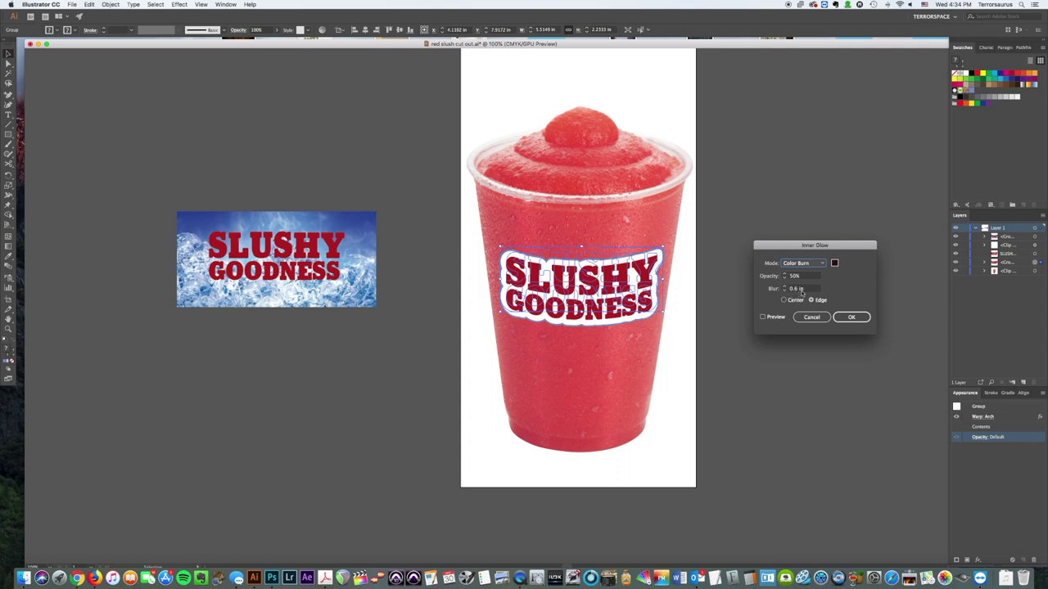
left_click(763, 317)
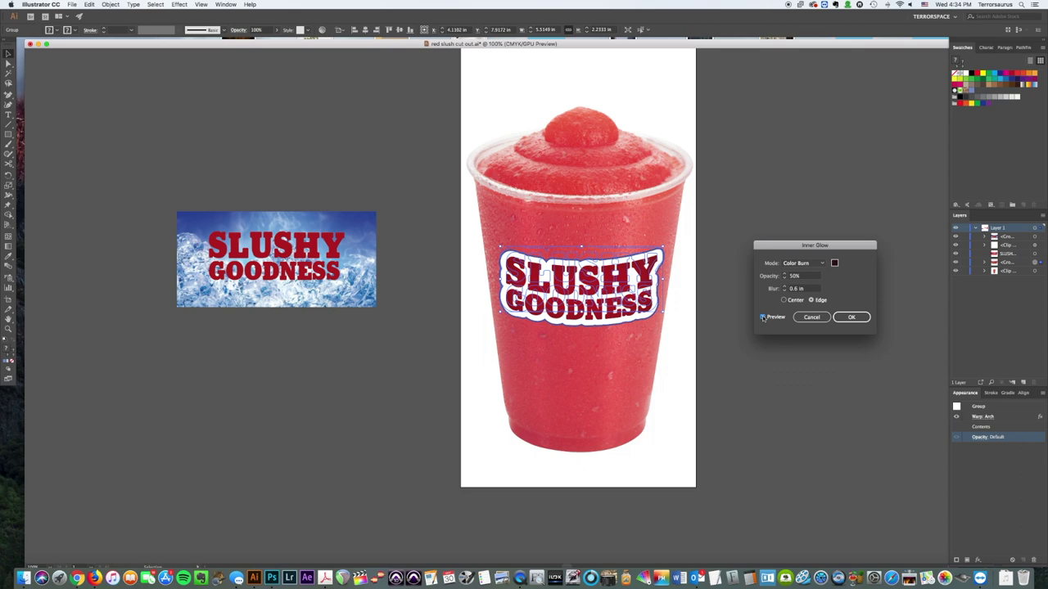
left_click(851, 317)
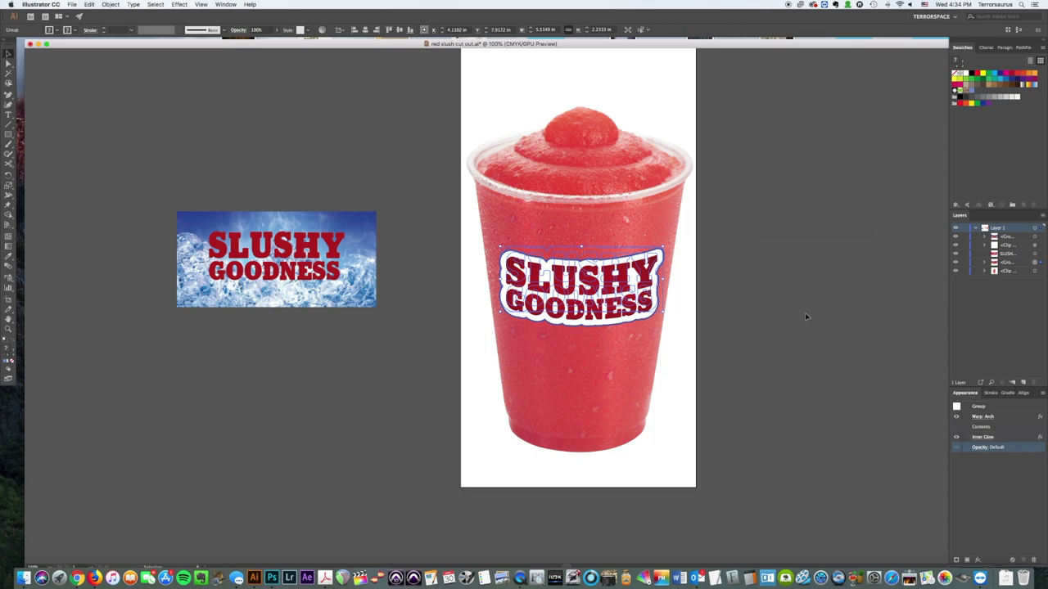
left_click(806, 316)
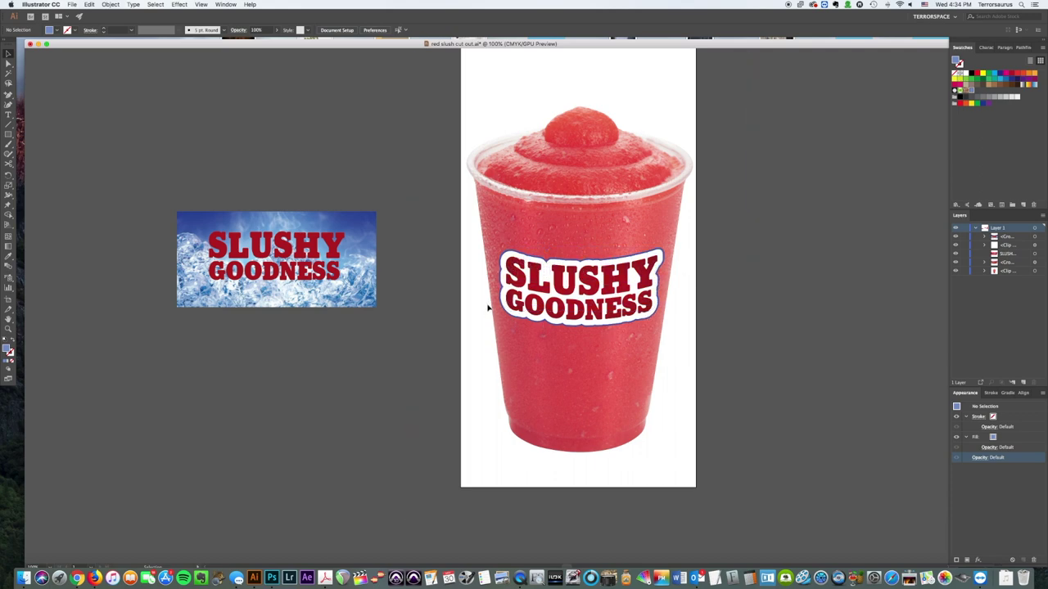
Adjust the opacity of the cup label's existing Inner Glow effect
left_click(649, 300)
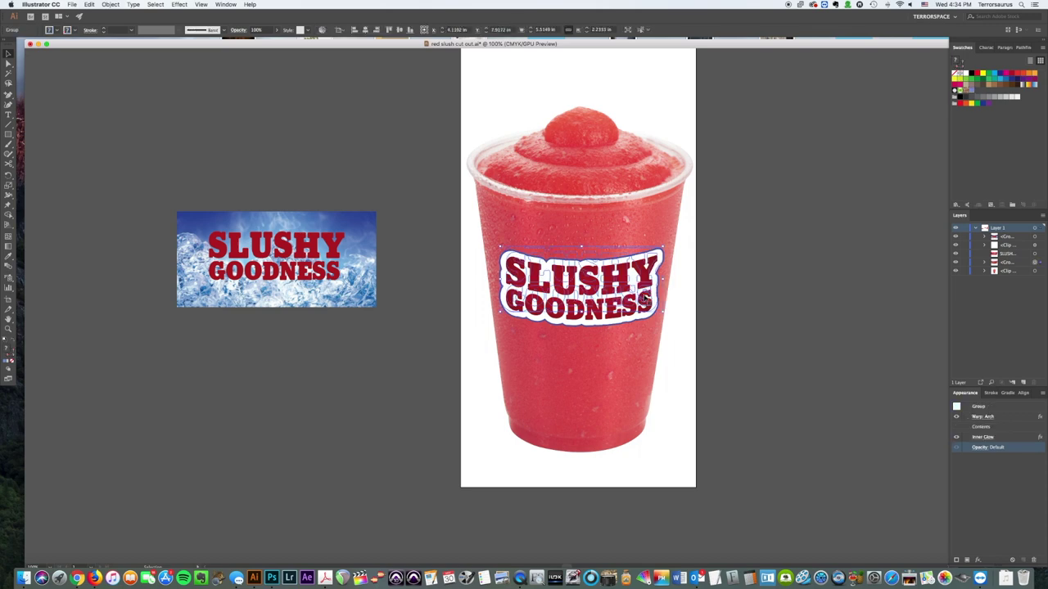
left_click(977, 439)
left_click(789, 276)
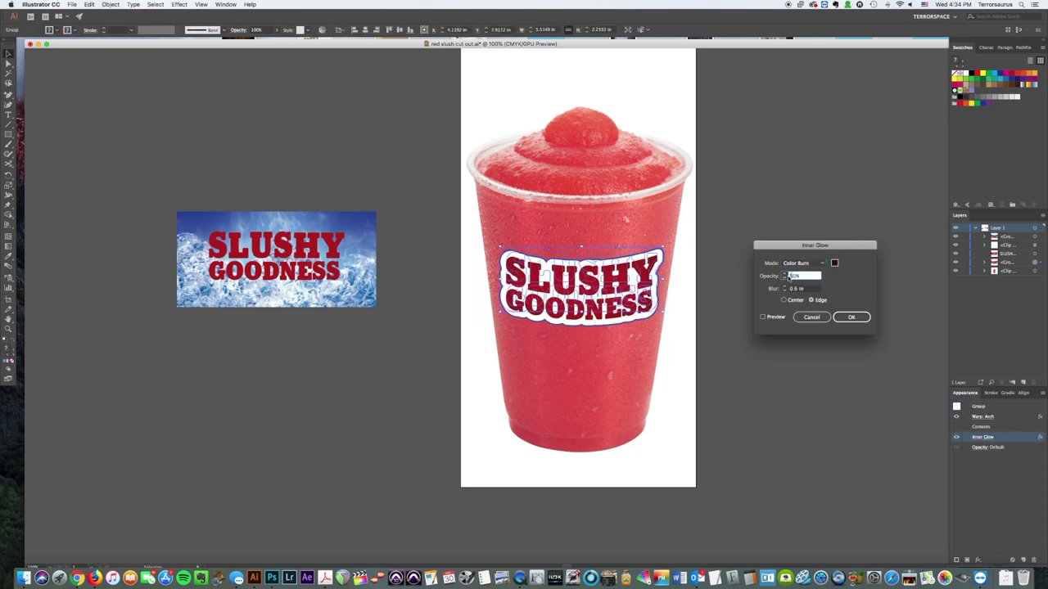
key("Return")
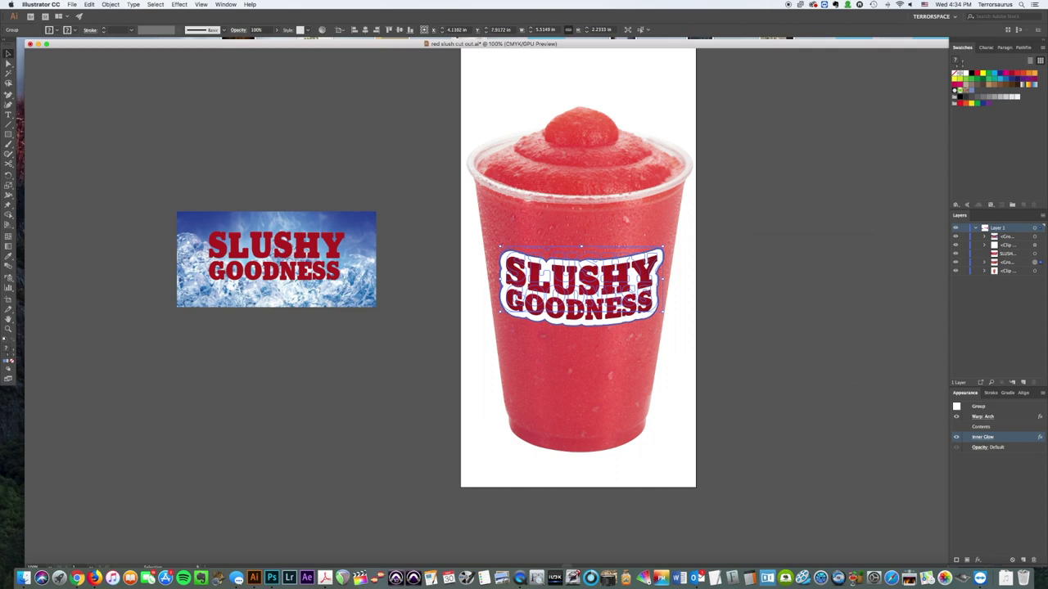
left_click(781, 294)
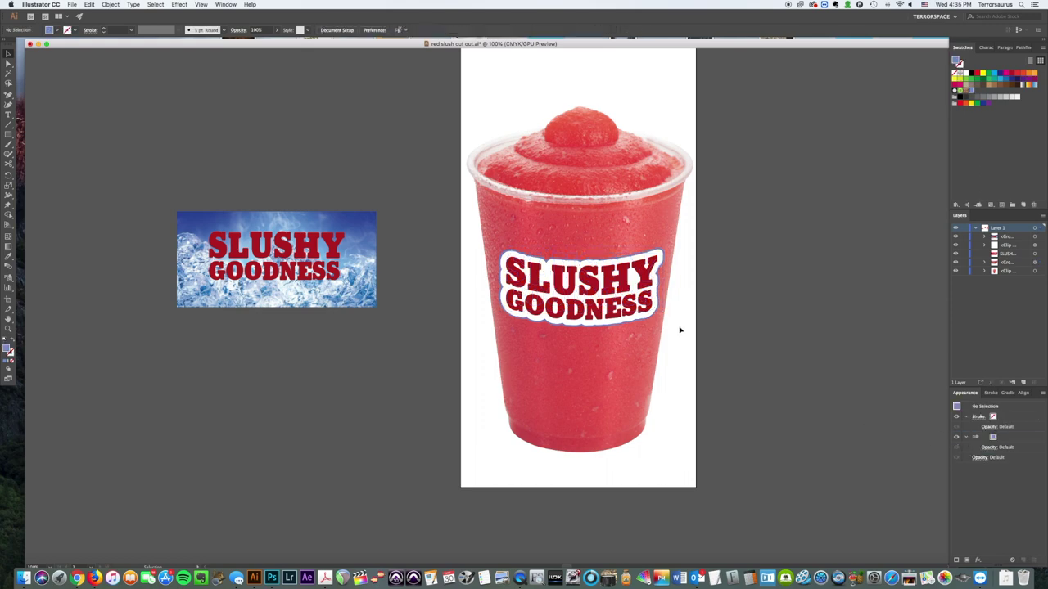
Toggle the Inner Glow's visibility off and on to compare the label with and without the effect
left_click(656, 305)
left_click(957, 439)
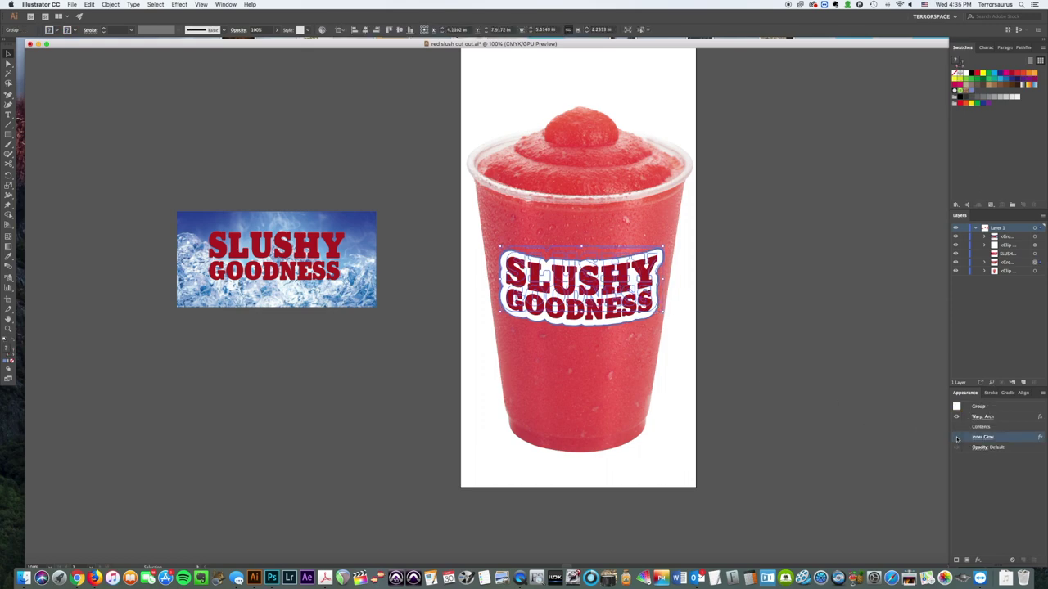
left_click(957, 439)
left_click(957, 438)
Reduce the opacity of the whole label group on the cup to 90%
left_click(605, 295)
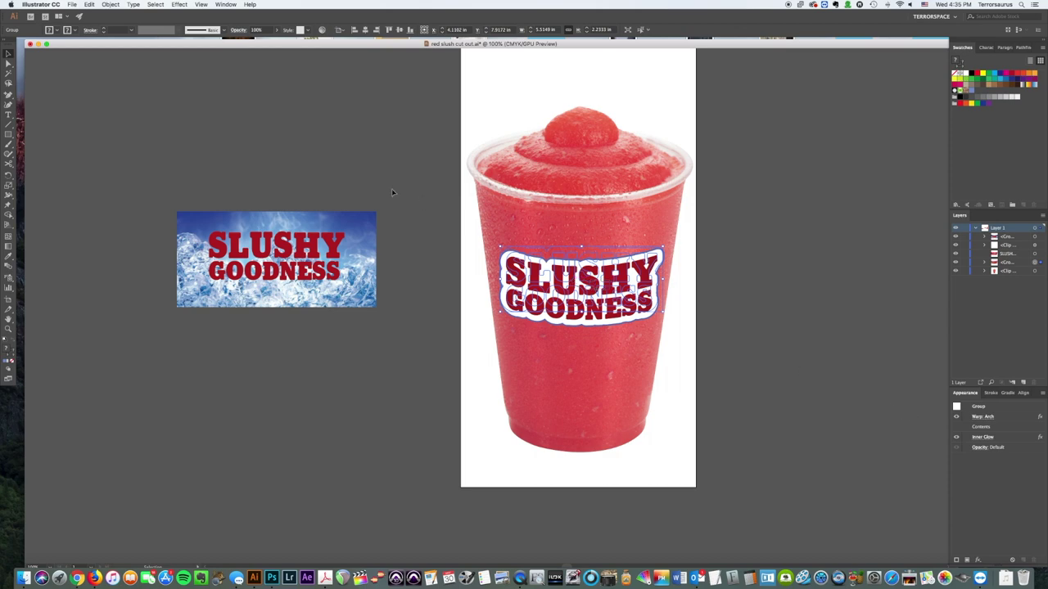
left_click(981, 448)
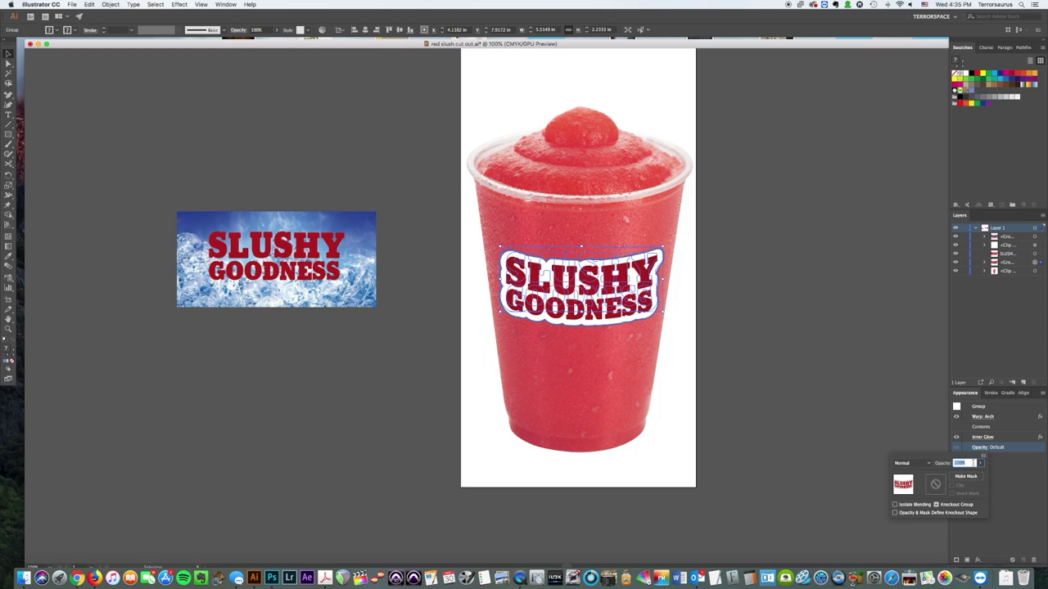
type("80")
key("Return")
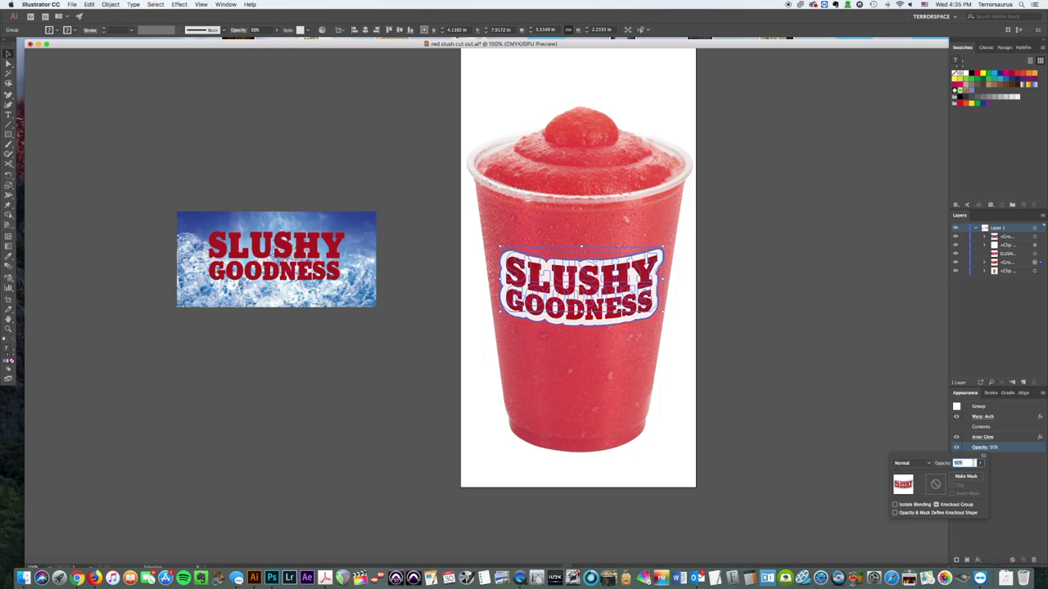
key("Down")
key("Down")
key("Down")
key("Return")
left_click(761, 329)
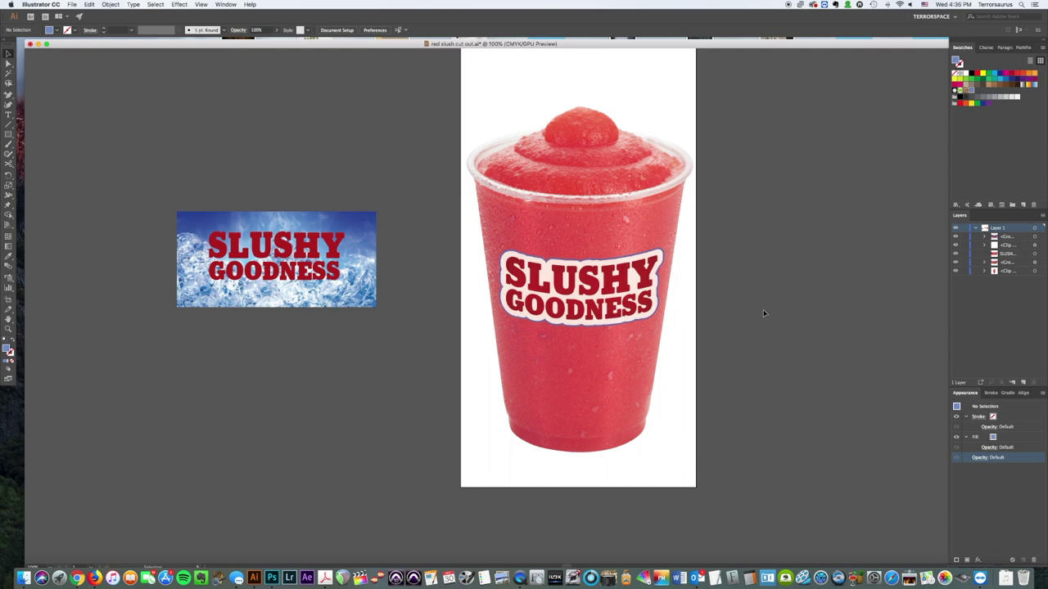
Move the warped label off the artboard below the ice banner, and place the banner across the middle of the cup
left_click_drag(595, 279, 288, 361)
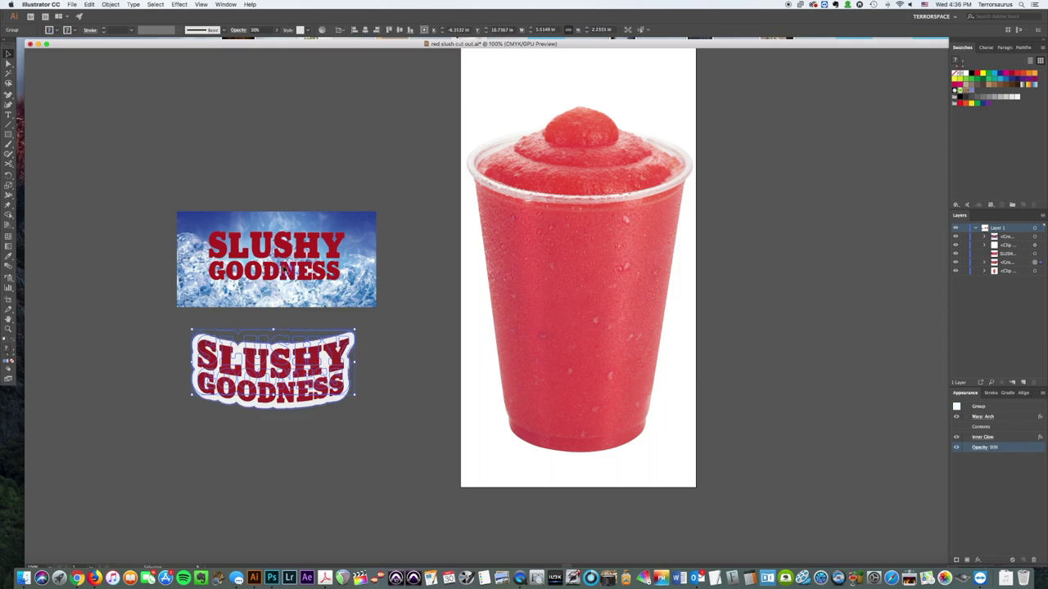
left_click_drag(284, 270, 585, 306)
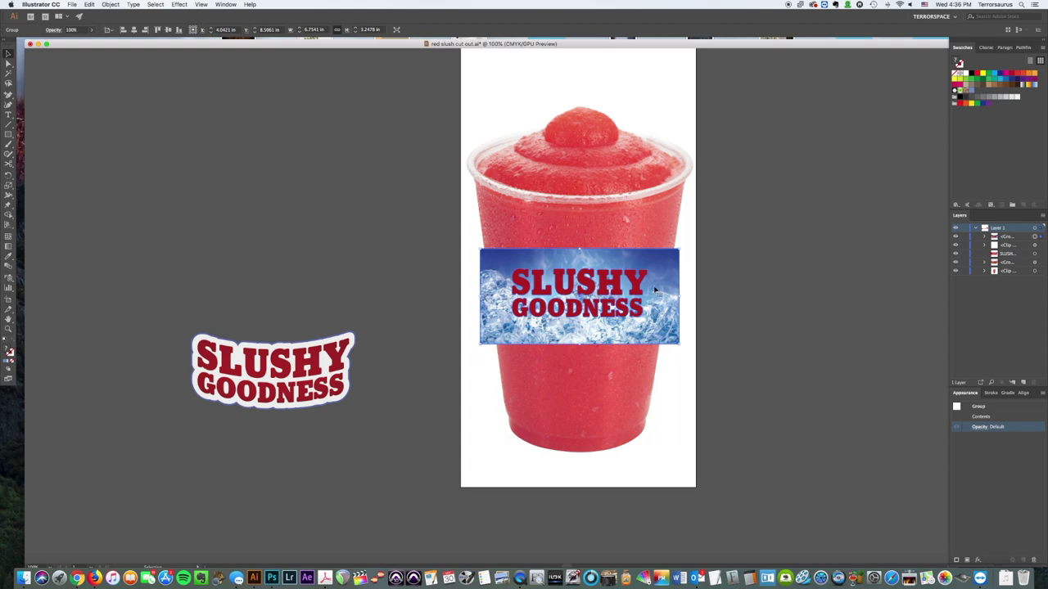
left_click(318, 173)
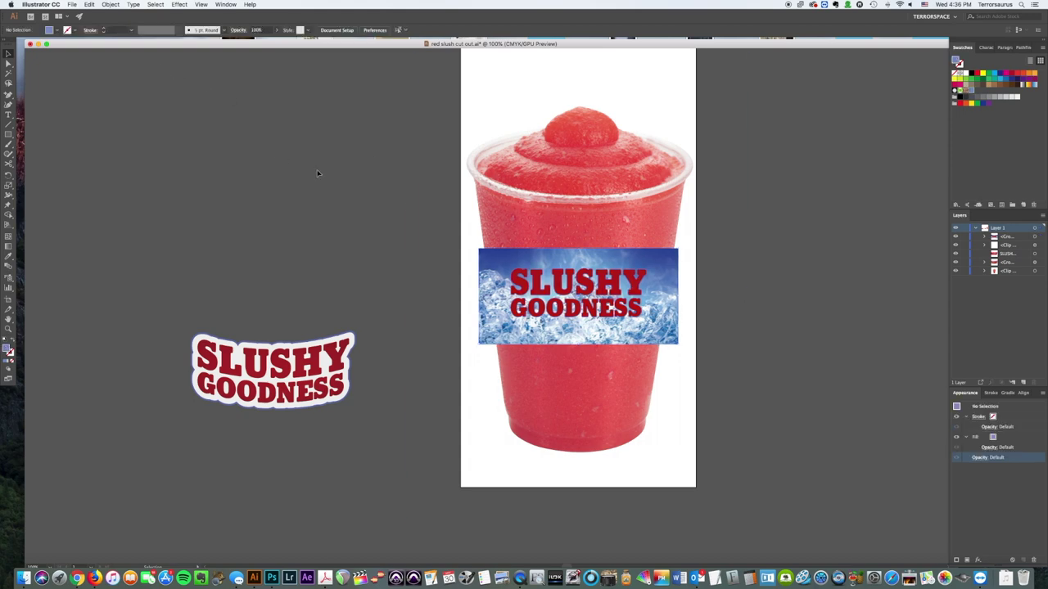
Copy the cup's clipping path from inside its clip group and paste it in place in front of the artwork on Layer 1
double_click(680, 220)
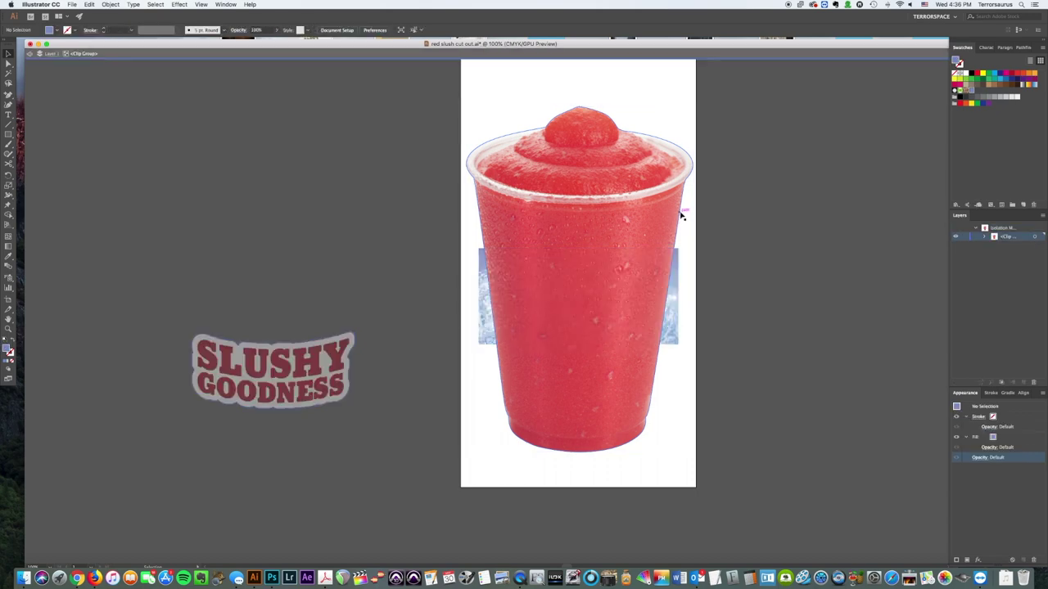
left_click(681, 209)
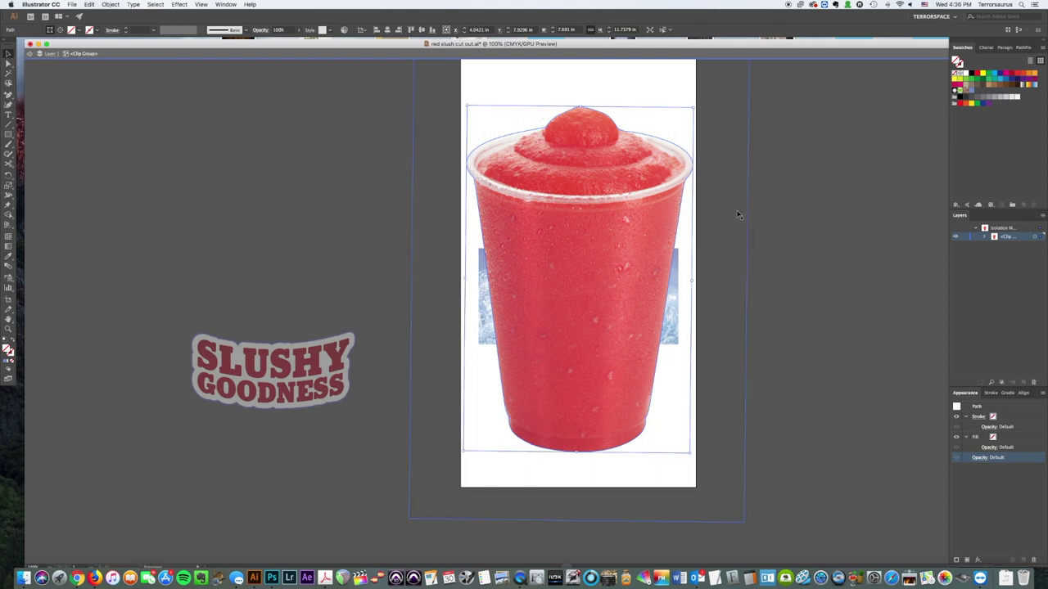
double_click(770, 216)
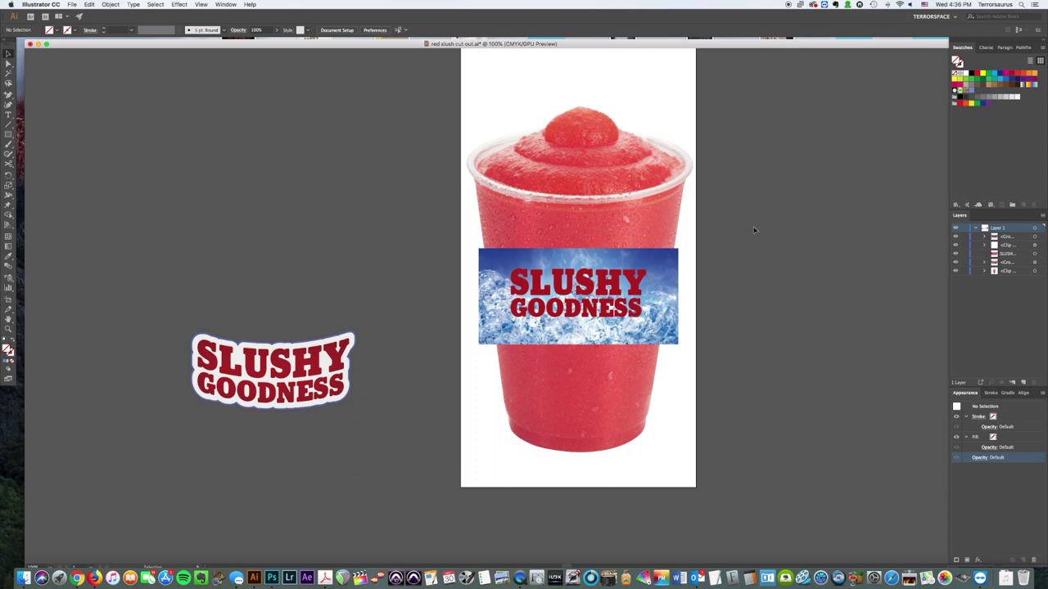
key("ctrl+f")
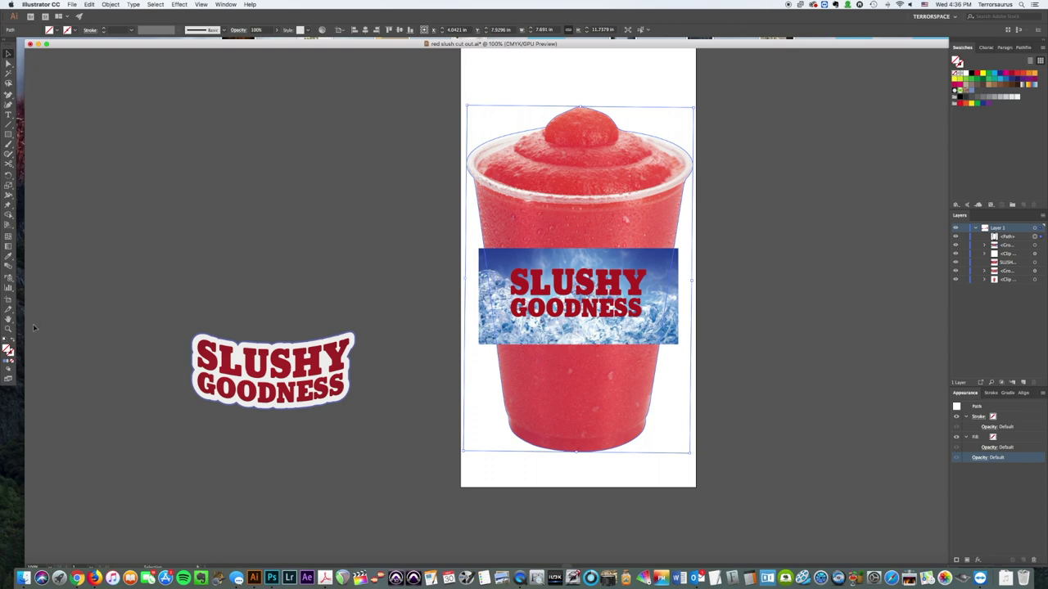
Fill the pasted cup outline path with solid dark blue
left_click(57, 31)
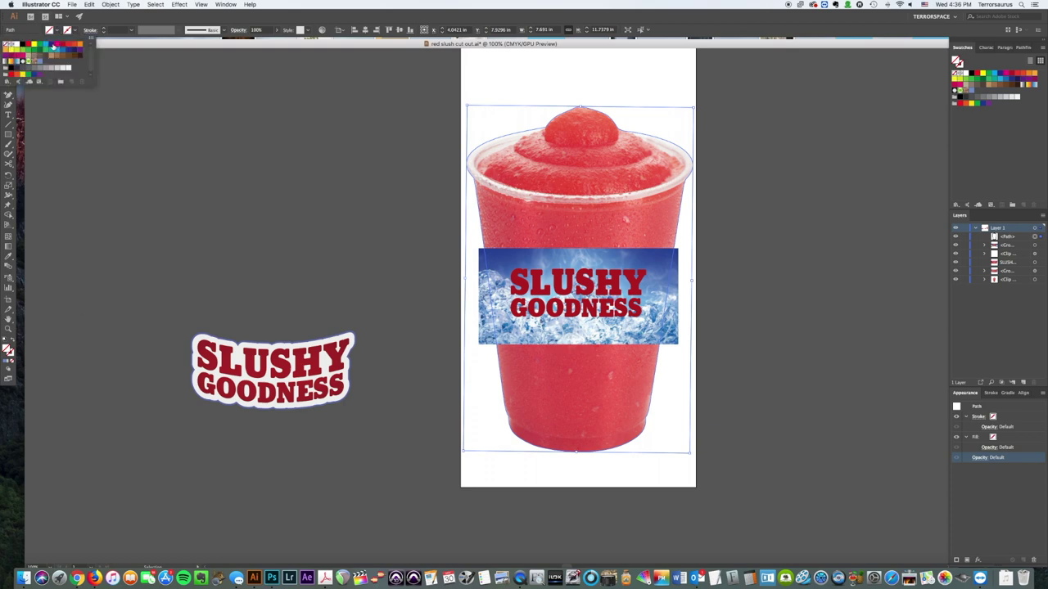
left_click(52, 47)
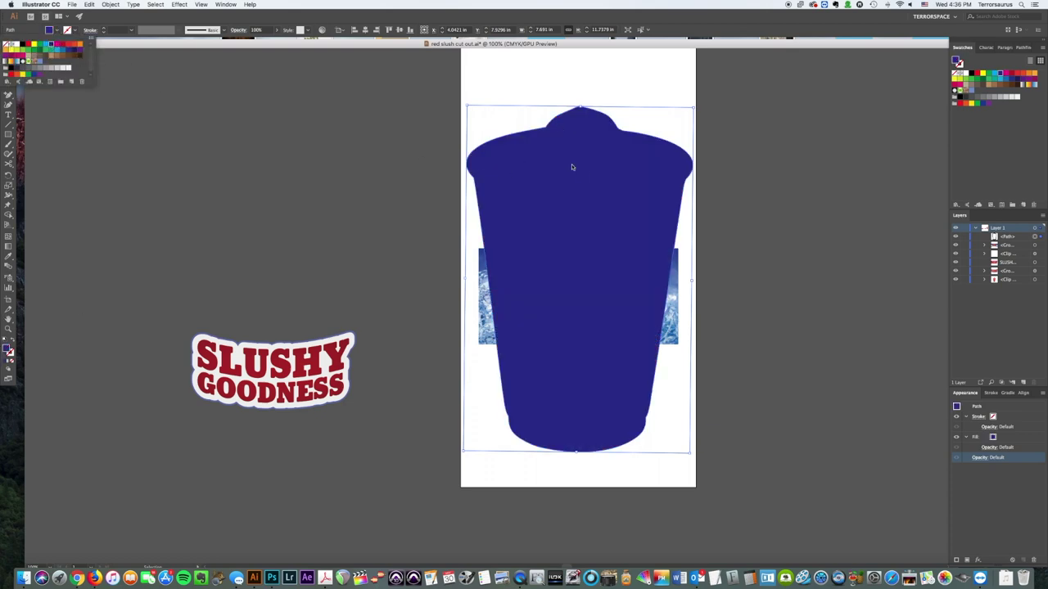
key("Escape")
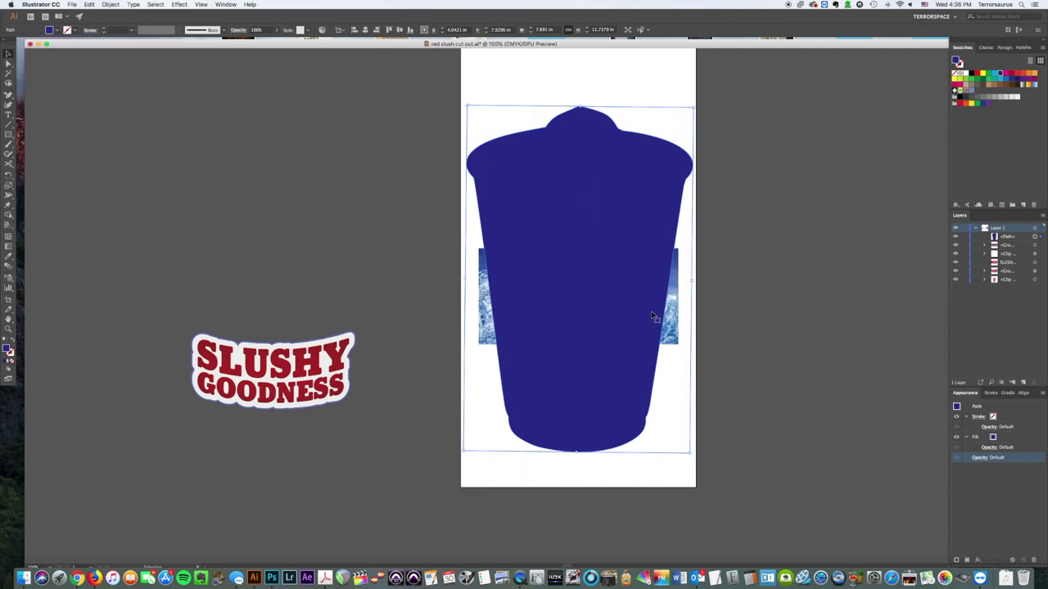
Make a clipping mask from the blue cup outline and the ice banner group beneath it
left_click(484, 329, "shift")
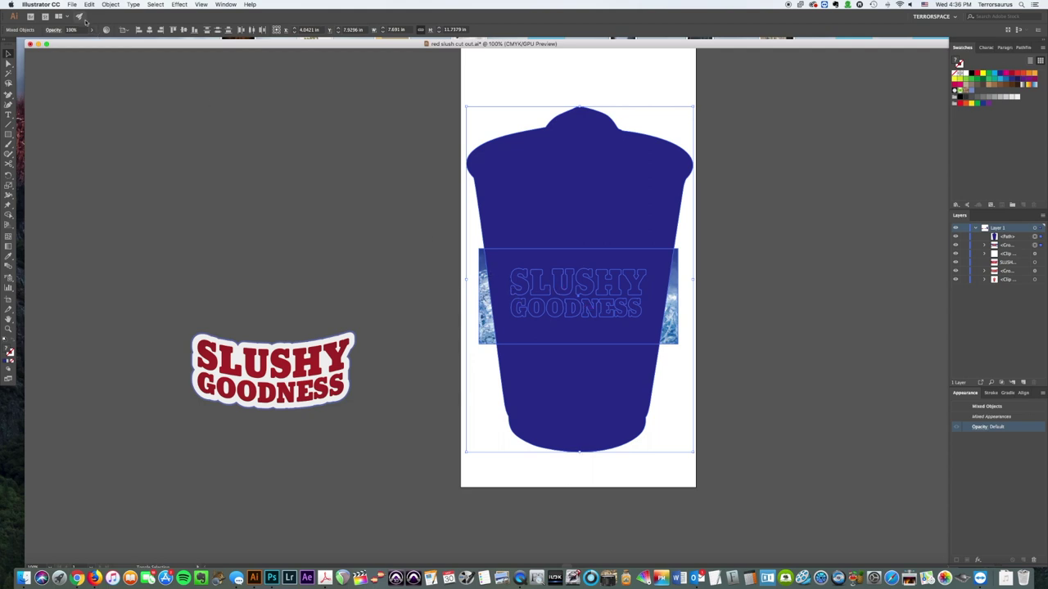
left_click(110, 5)
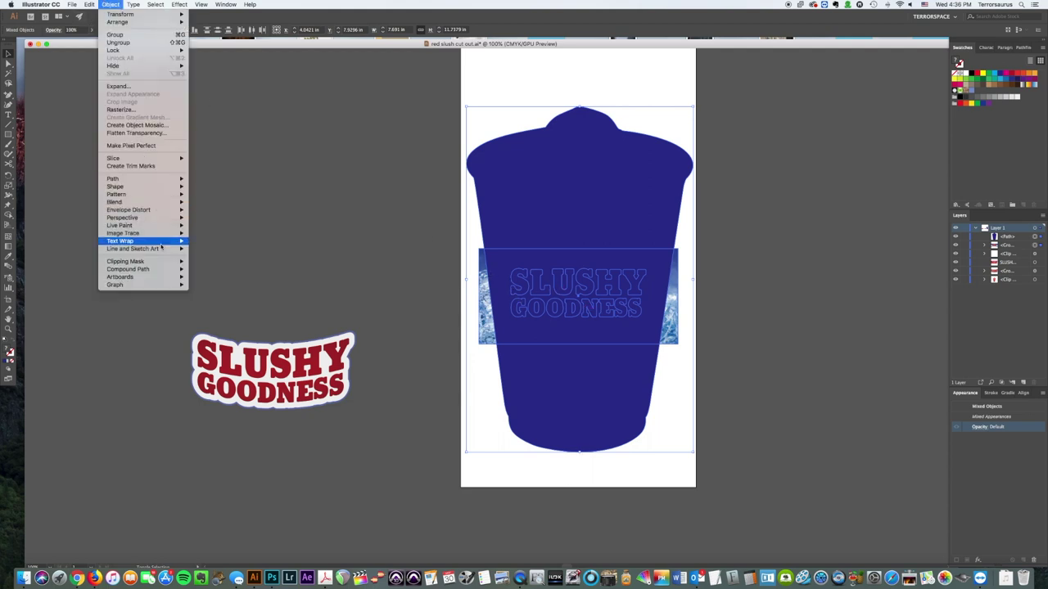
mouse_move(144, 261)
left_click(213, 260)
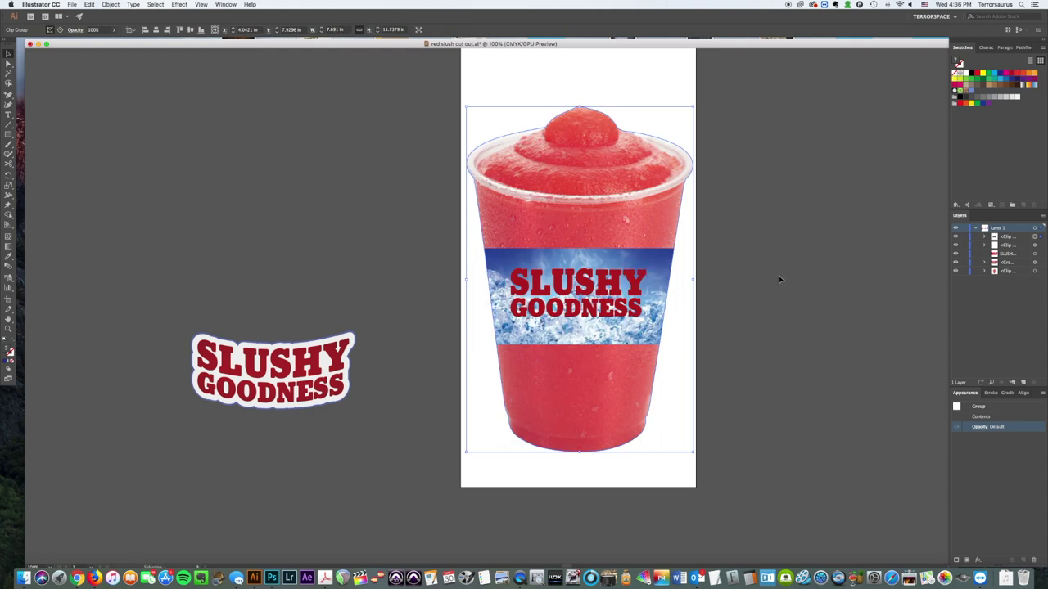
Isolate the banner group inside its clip group and apply a horizontal Arch warp with -21% bend and 2% horizontal distortion
double_click(602, 281)
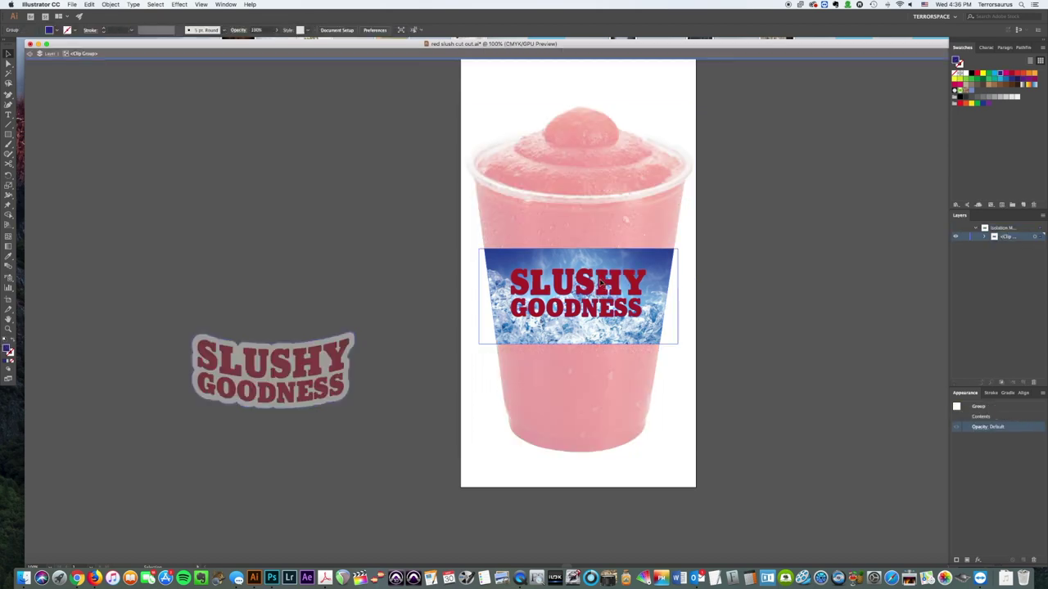
left_click(977, 559)
mouse_move(928, 472)
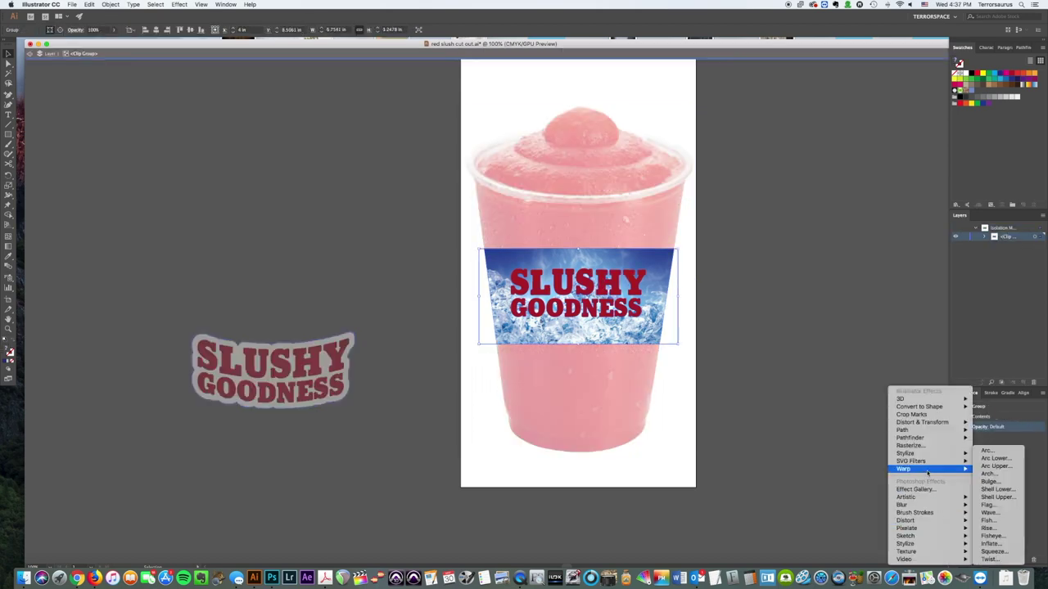
left_click(989, 474)
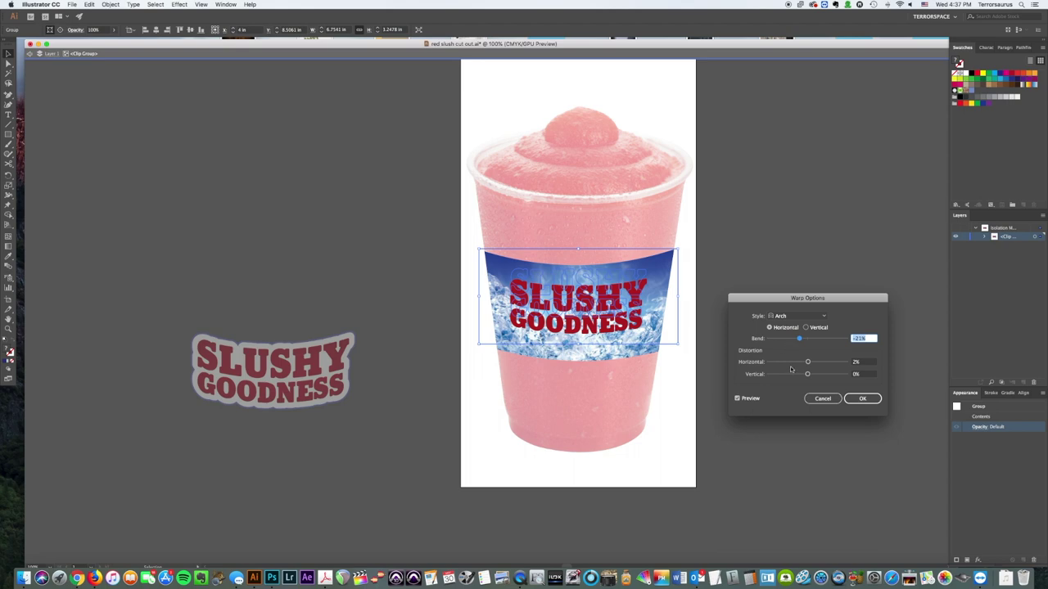
left_click(862, 397)
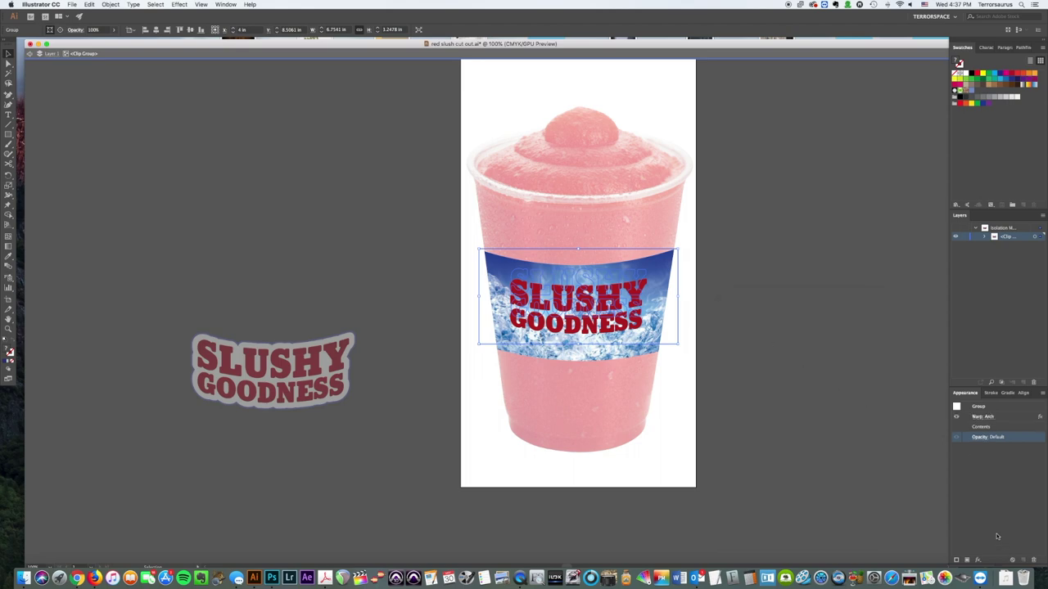
Add an Inner Glow to the warped banner in Color Burn mode with 40% opacity, 0.6 in blur and the Edge option
left_click(978, 560)
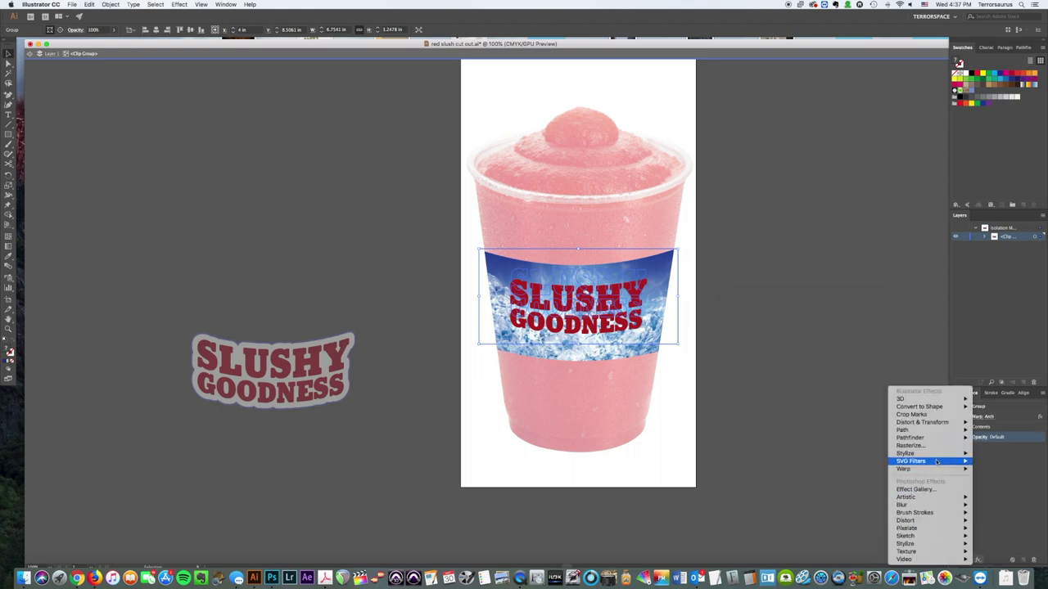
mouse_move(935, 458)
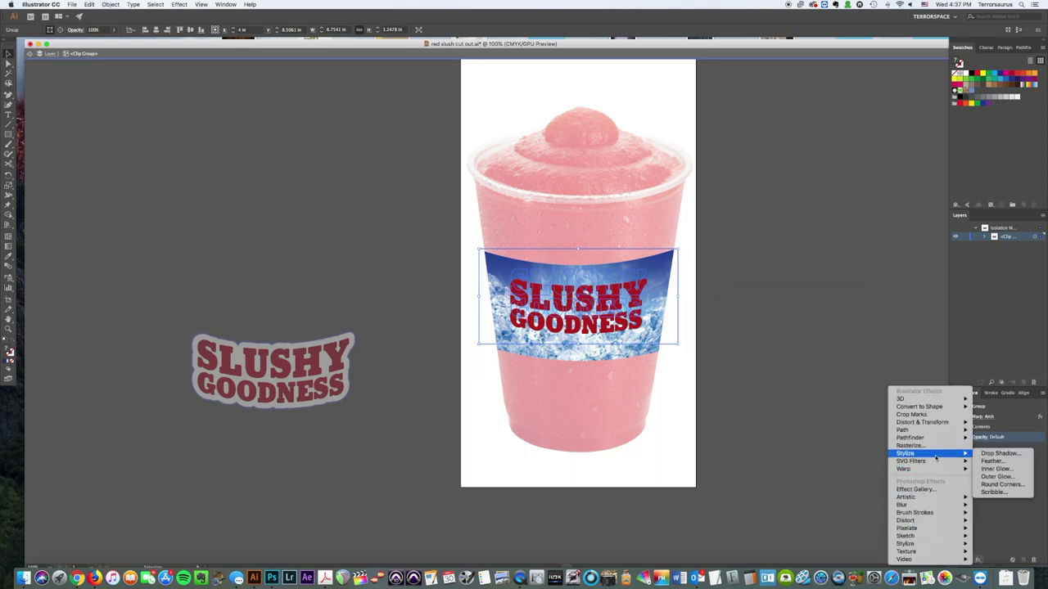
left_click(996, 469)
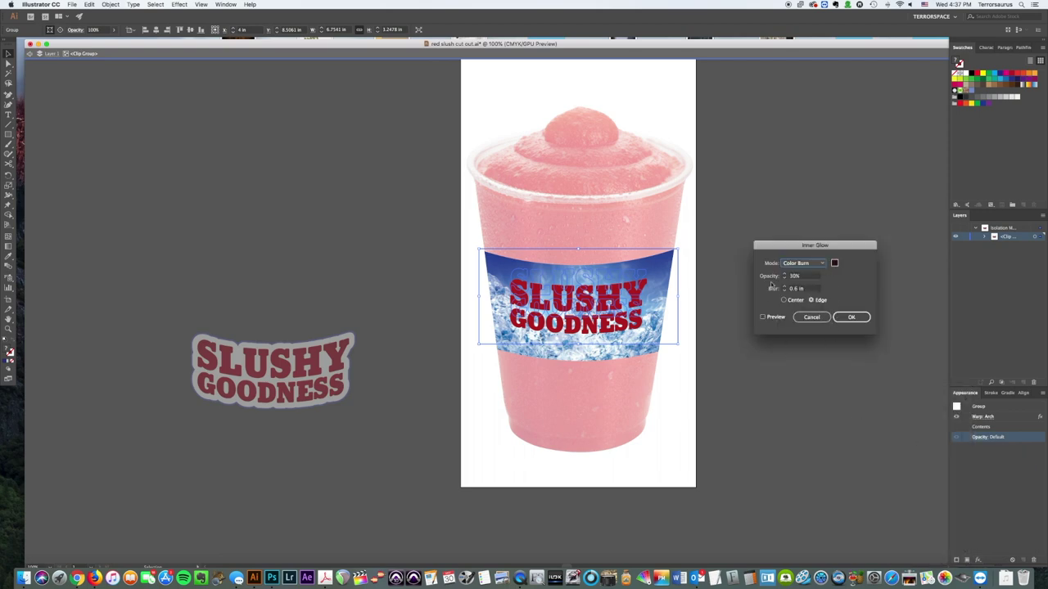
left_click(763, 316)
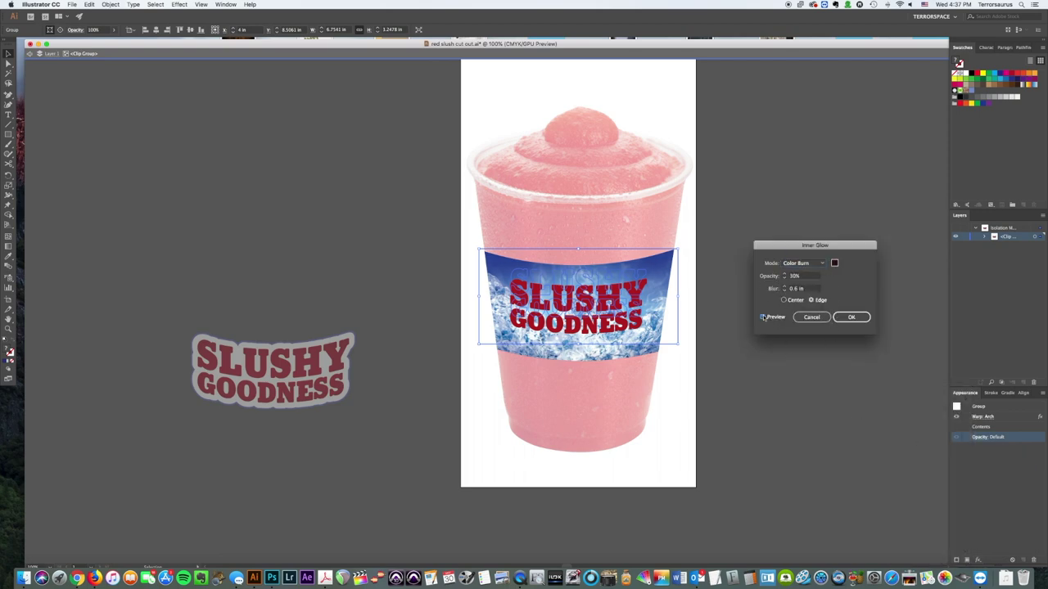
left_click(764, 317)
left_click(793, 276)
type("40")
key("Return")
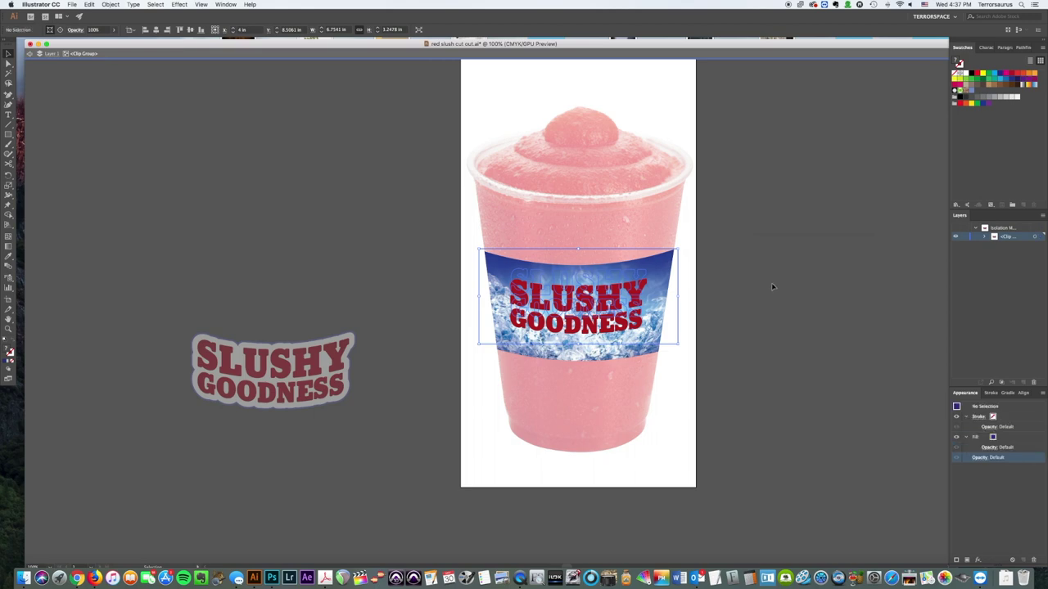
Set the banner group's opacity to 90%, deselect it and exit isolation mode
left_click(979, 448)
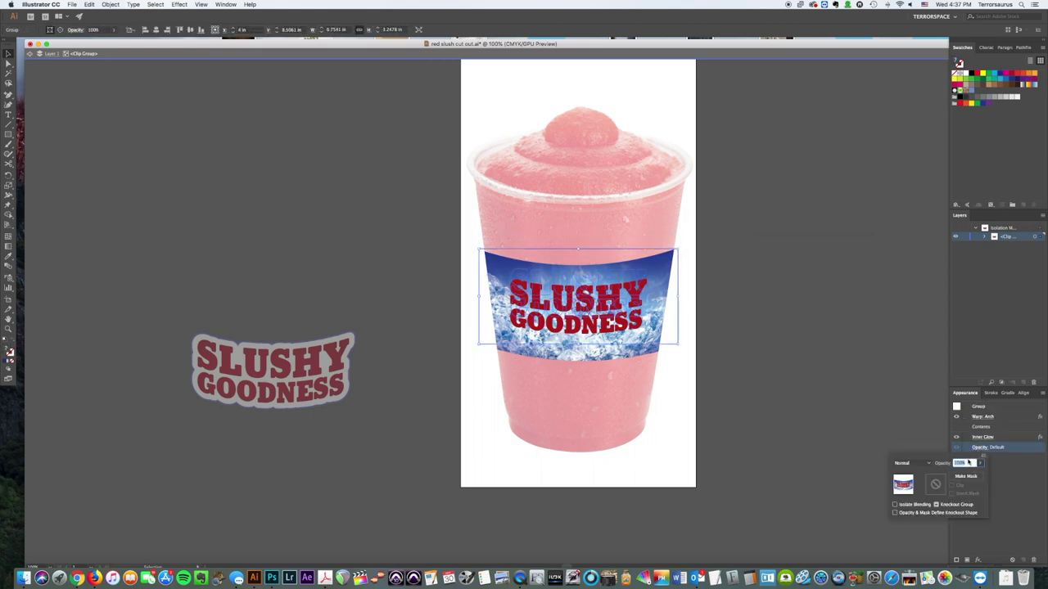
type("90")
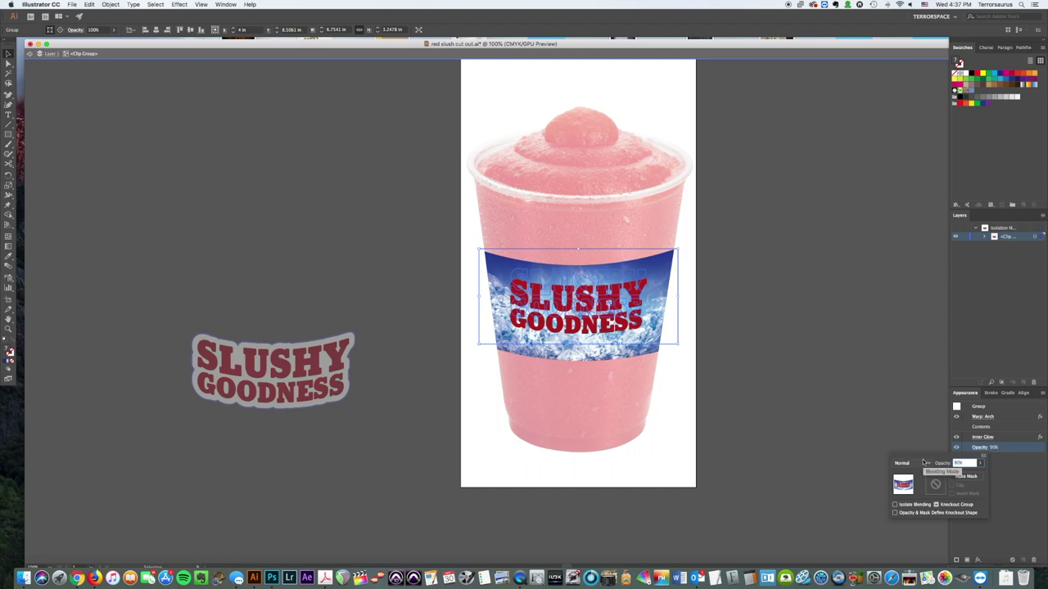
left_click(764, 318)
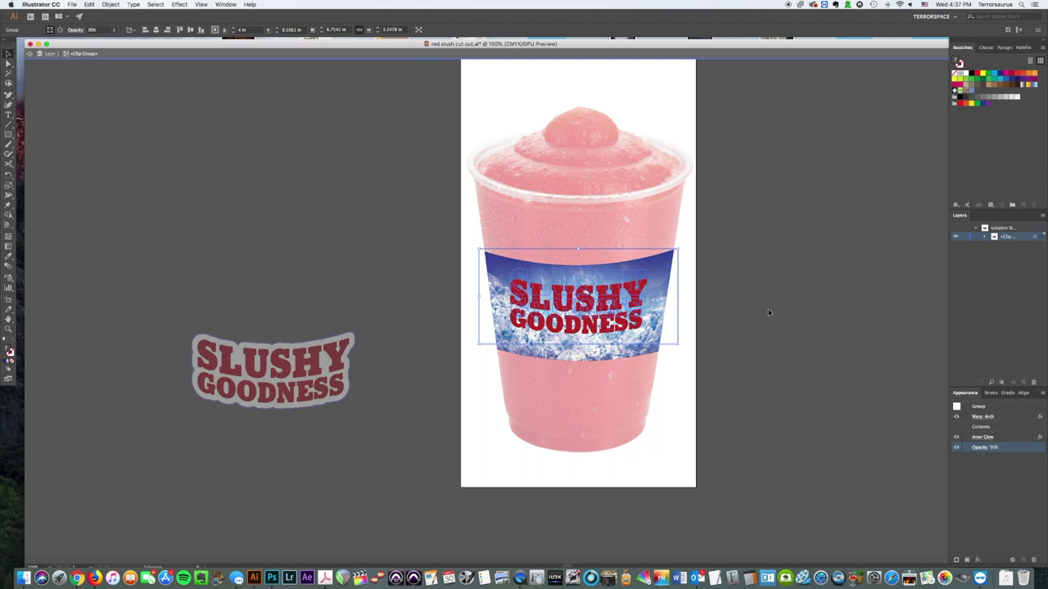
left_click(765, 309)
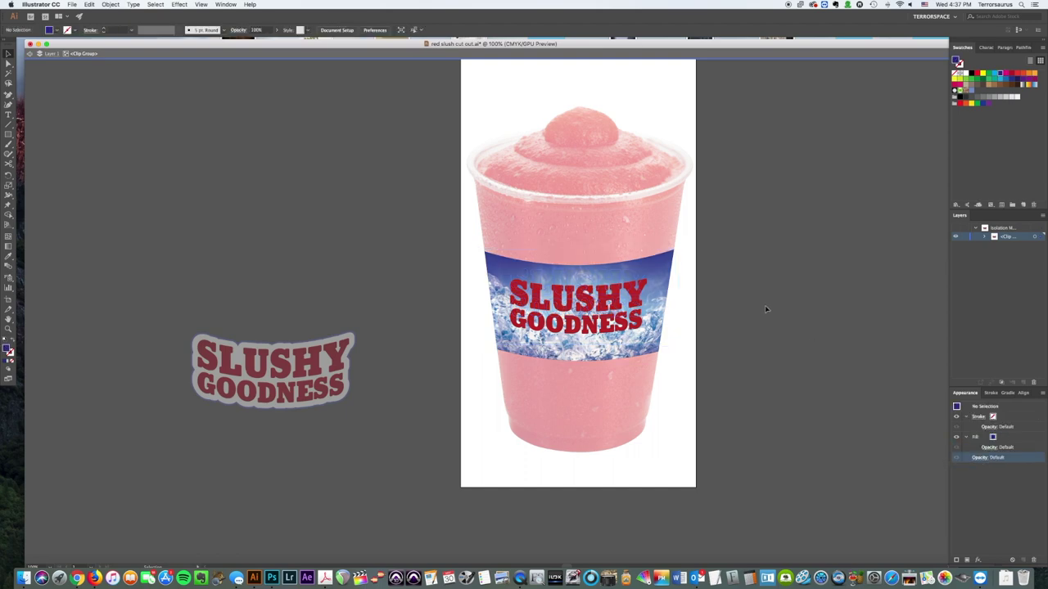
double_click(766, 308)
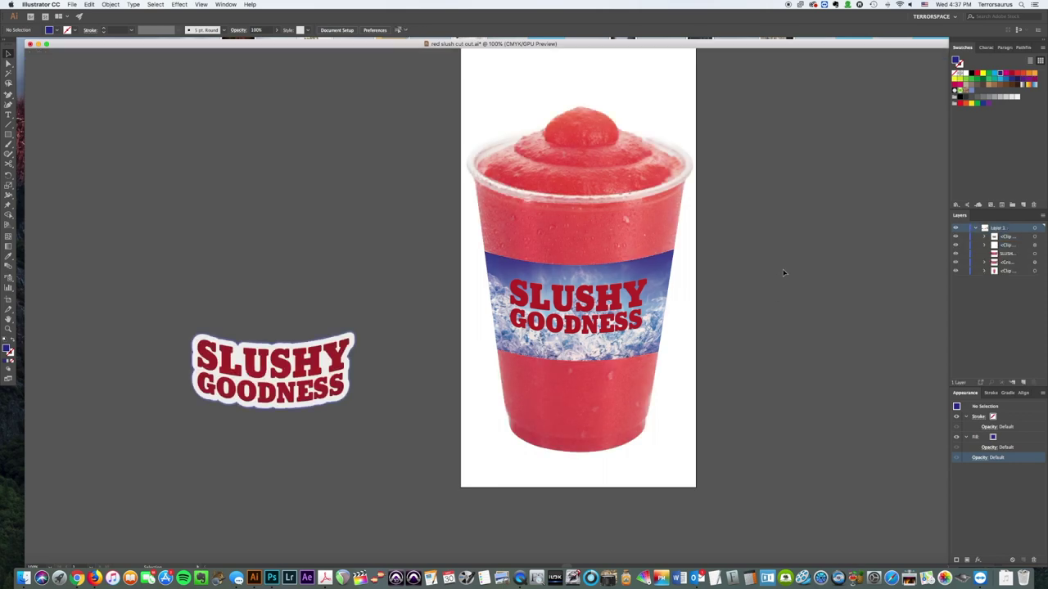